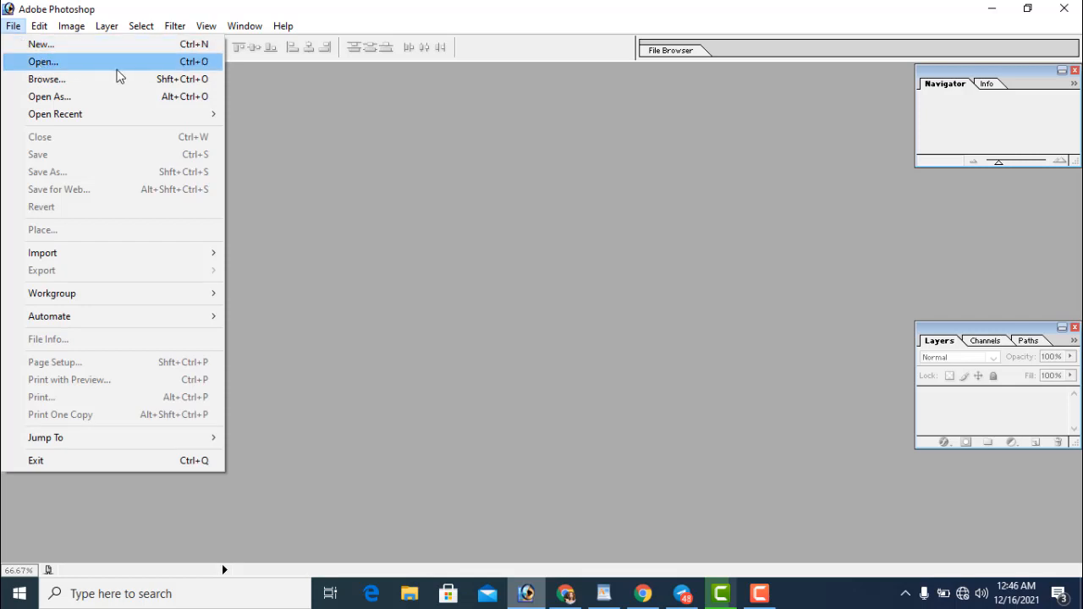
Switch to Telegram, search for the mrwip channel and view its latest posts, returning to Photoshop.
click(384, 155)
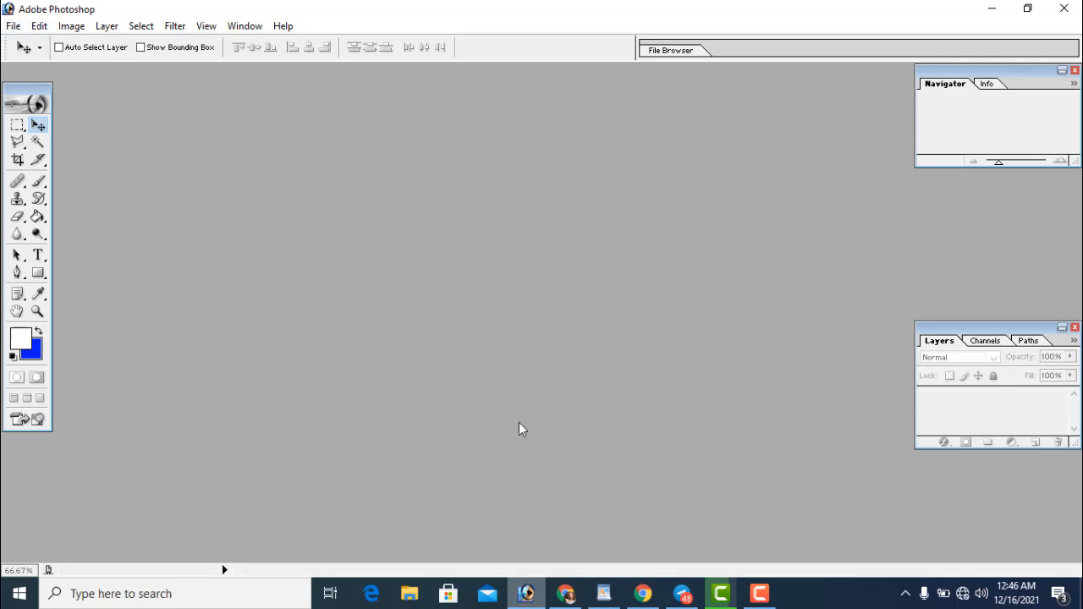
click(684, 597)
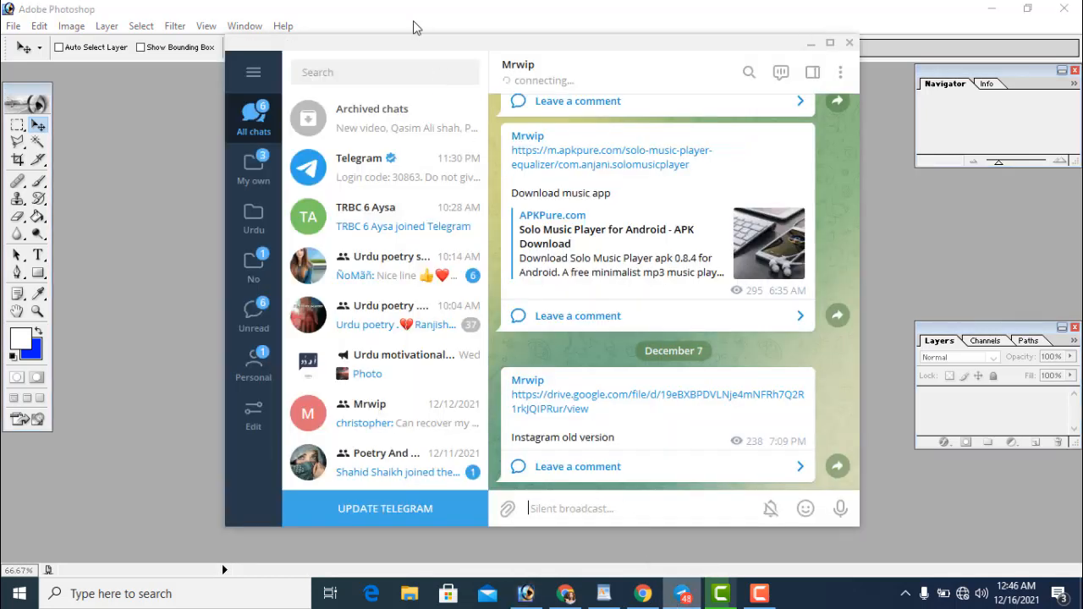
click(396, 74)
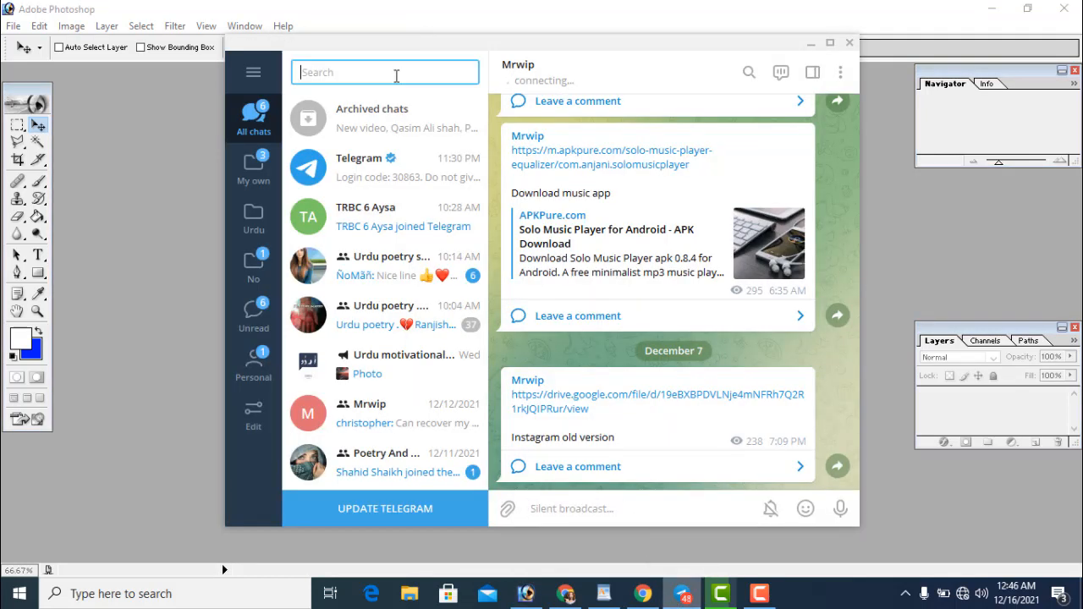
text(m)
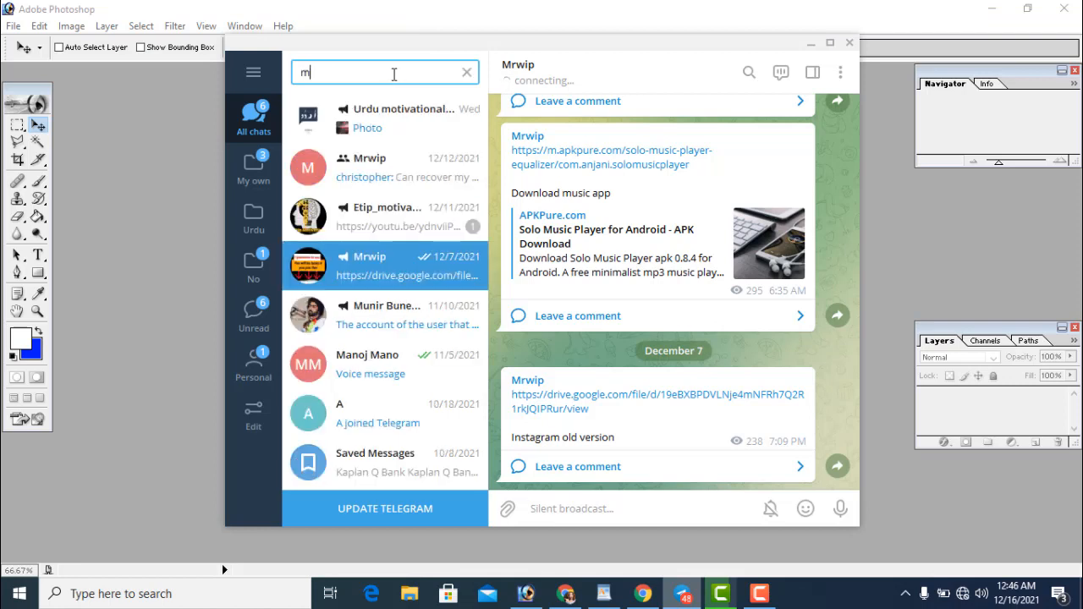
text(rwip)
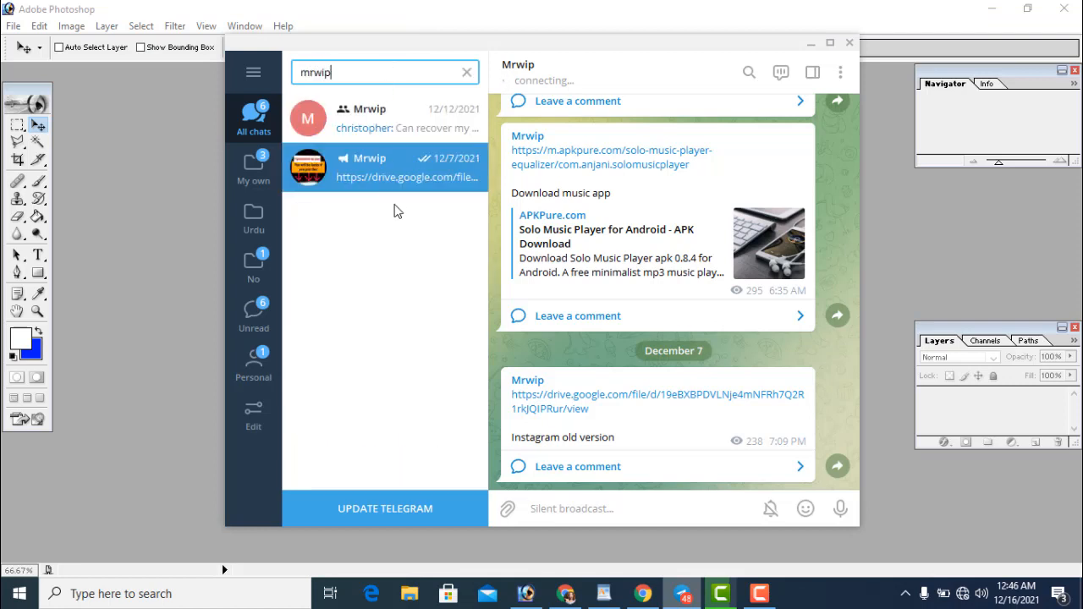
click(345, 163)
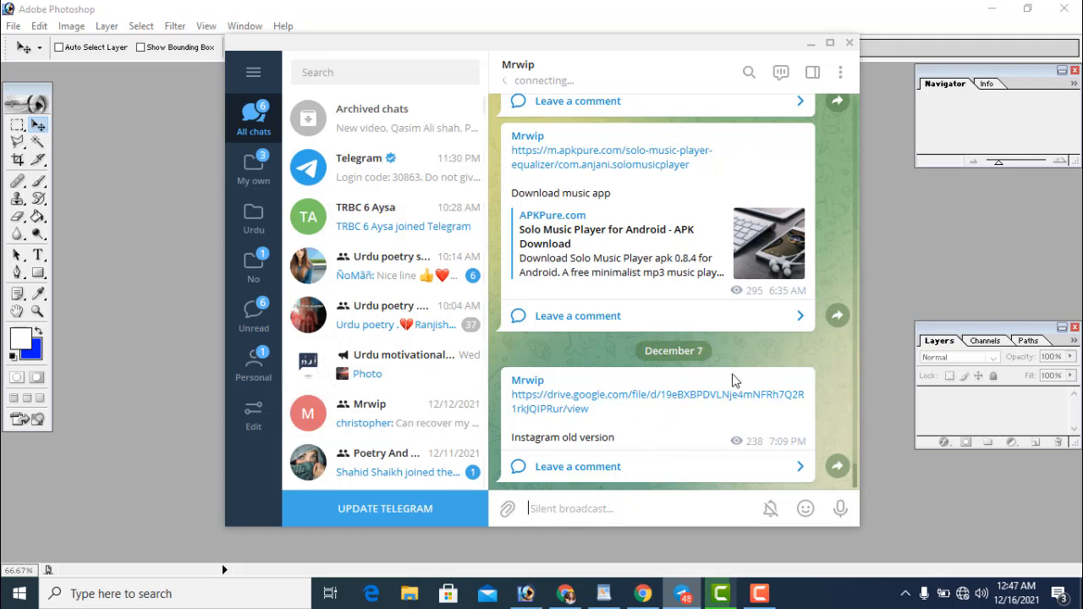
click(147, 293)
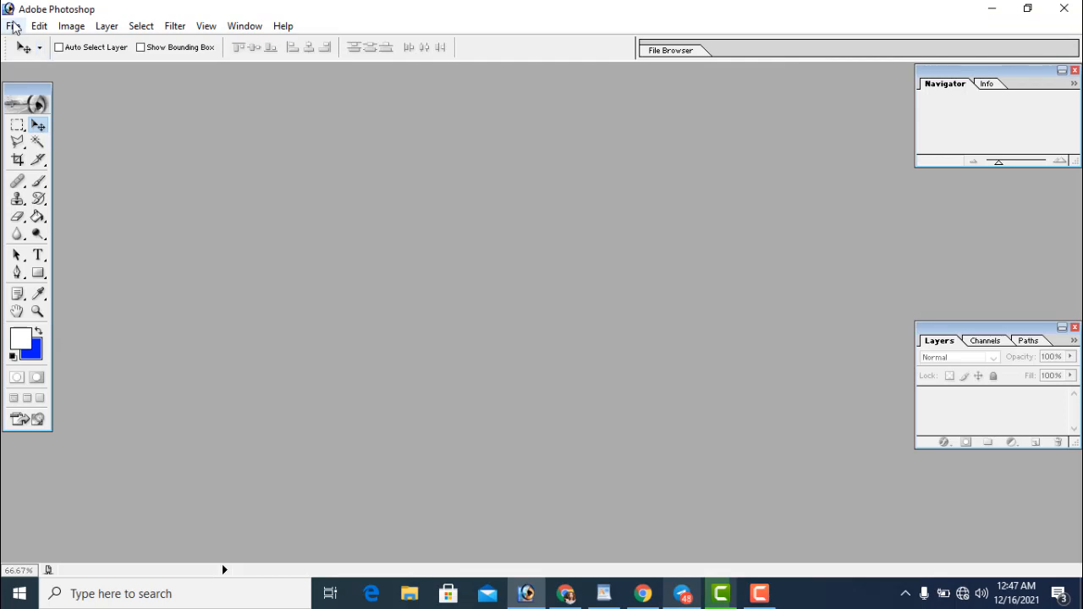
Open the photo download (1) of the man with a microphone from the pintest folder and enlarge its window.
click(13, 27)
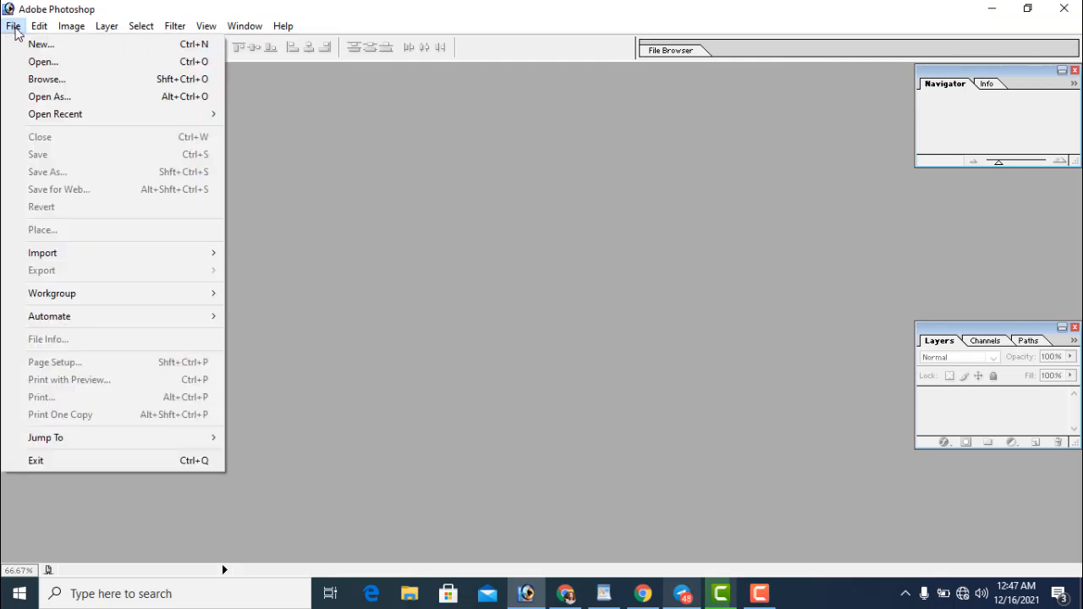
click(15, 28)
click(14, 27)
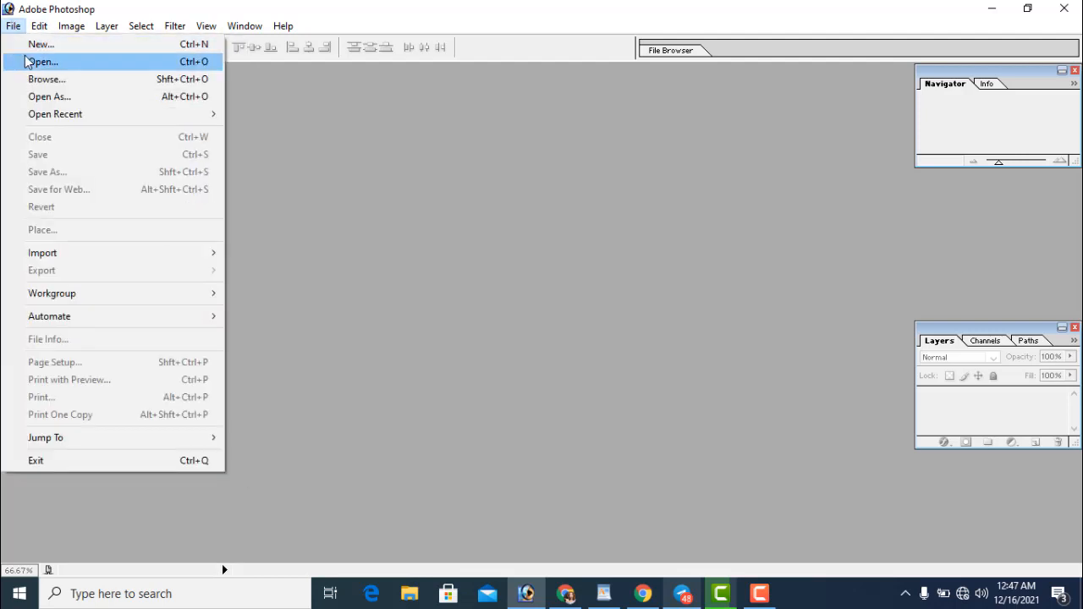
click(46, 64)
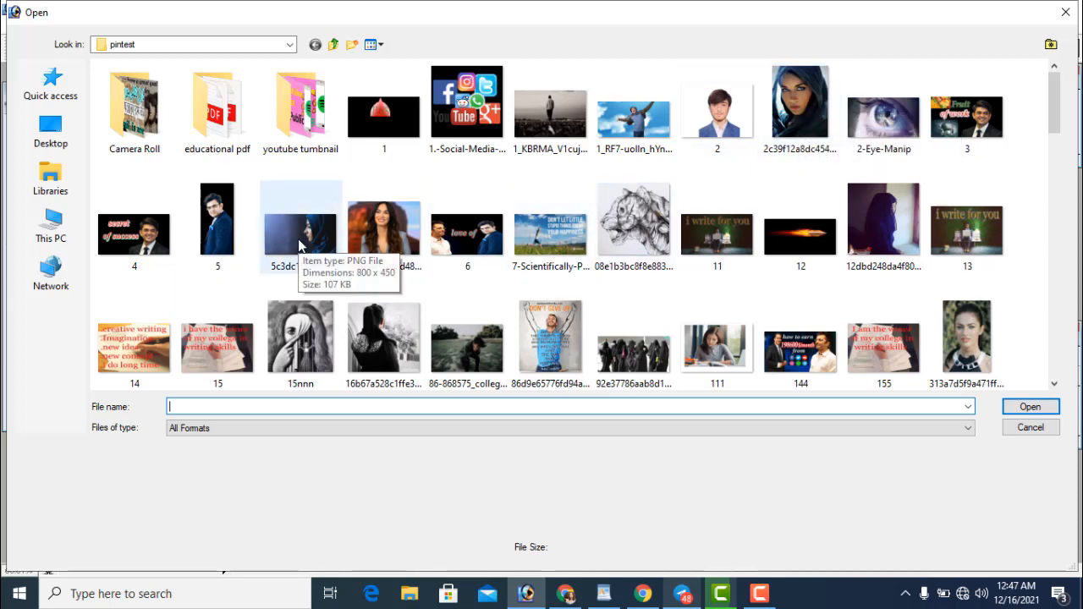
scroll(824, 241, down, 10)
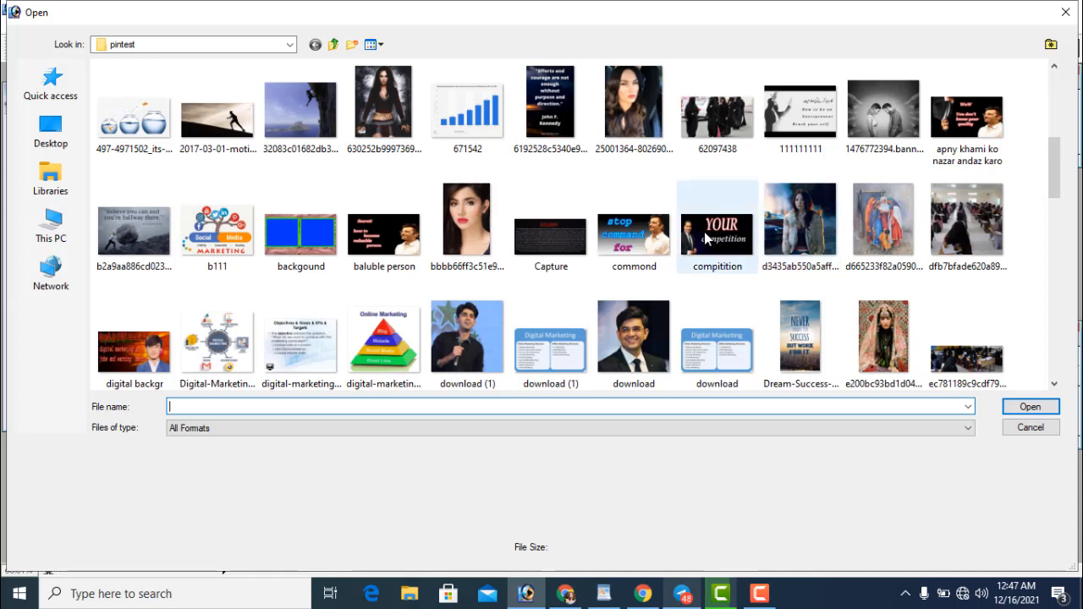
scroll(705, 239, down, 2)
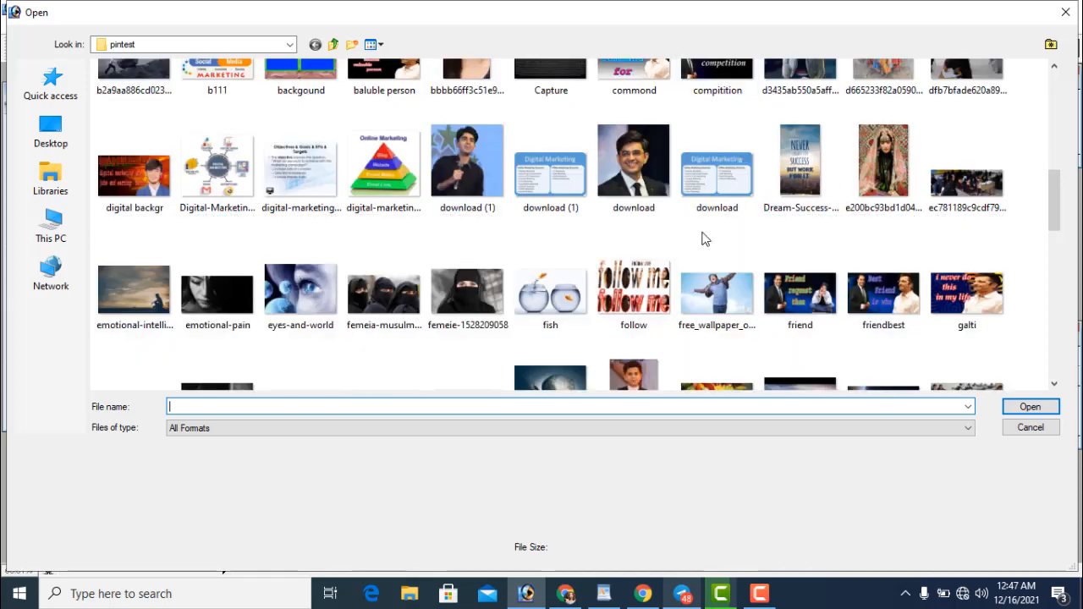
click(470, 188)
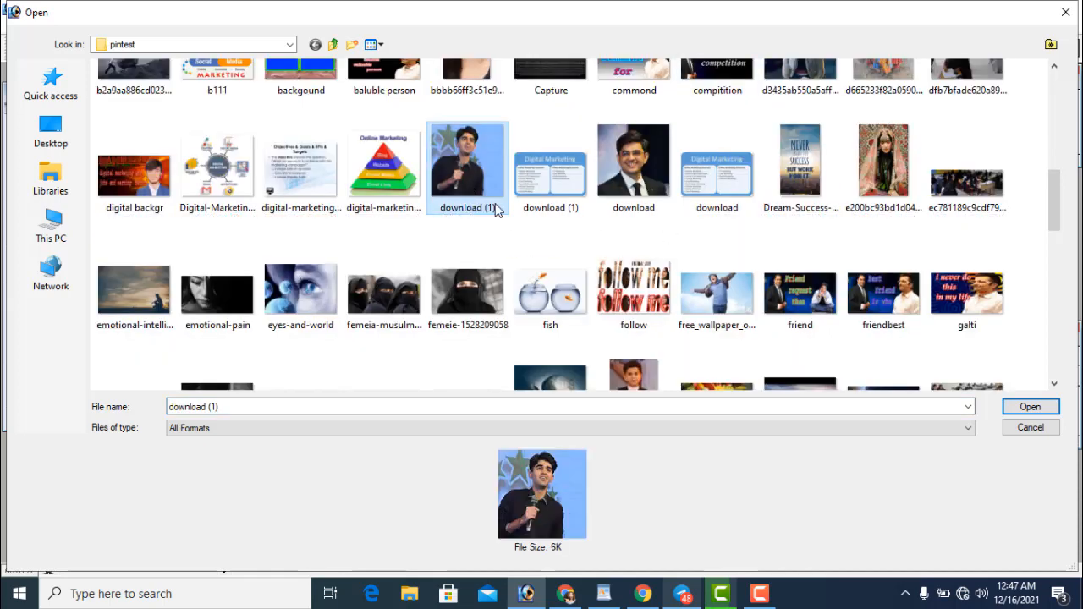
click(1016, 408)
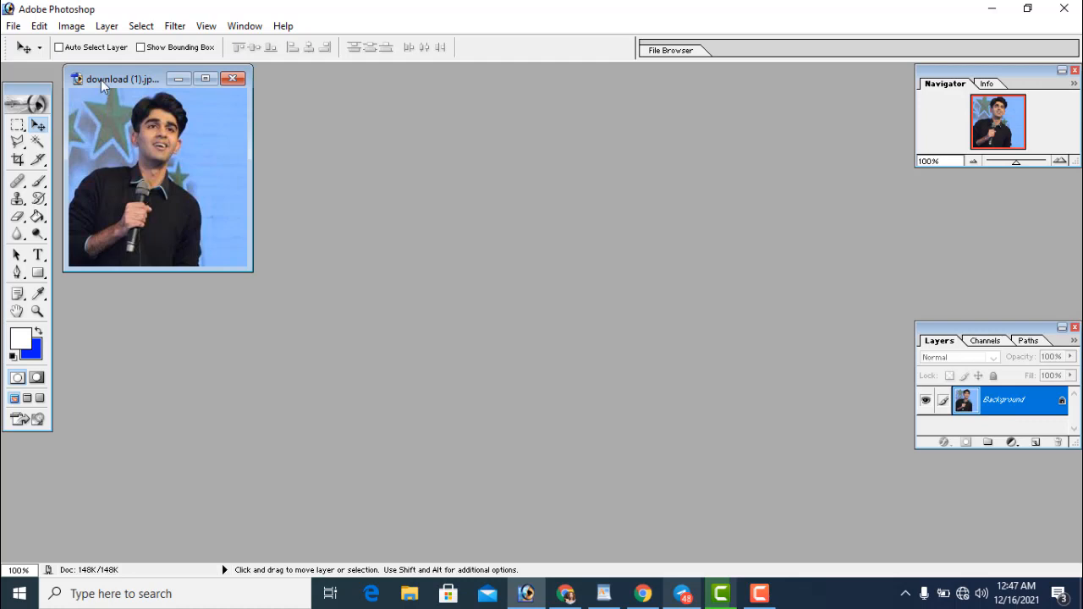
mouse_move(101, 79)
mouse_down()
mouse_move(231, 224)
mouse_move(95, 68)
mouse_up()
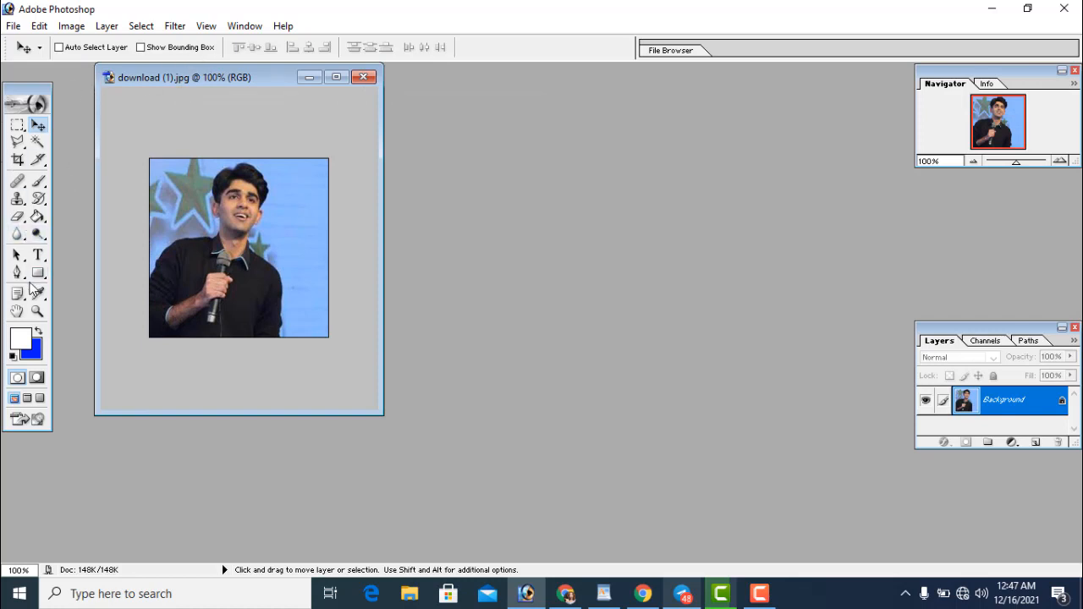
Set the foreground colour to white (FFFFFF).
click(20, 339)
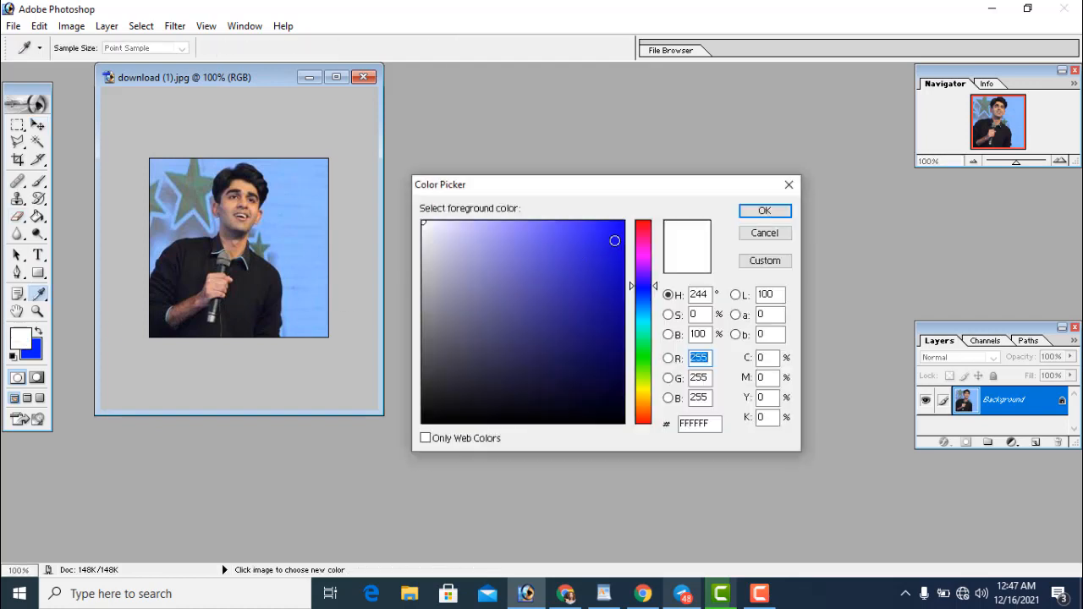
click(621, 223)
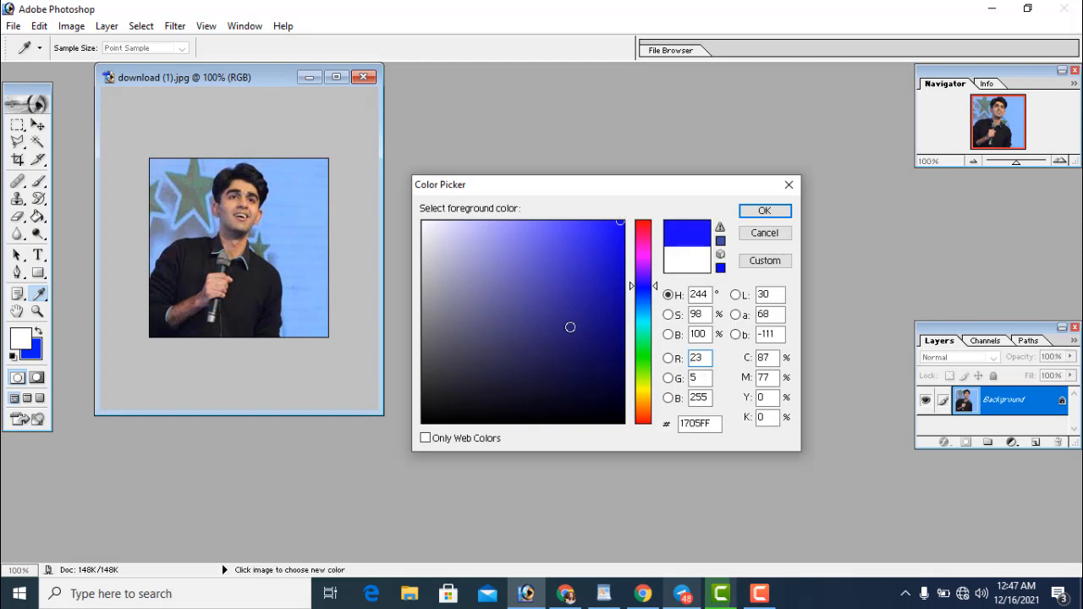
click(424, 223)
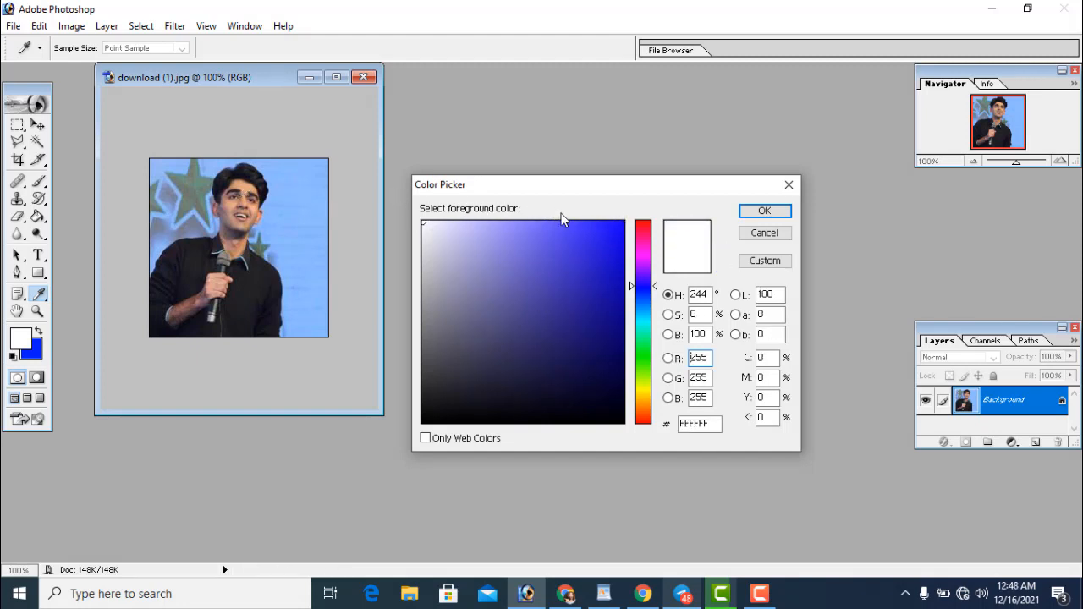
click(765, 210)
key(v)
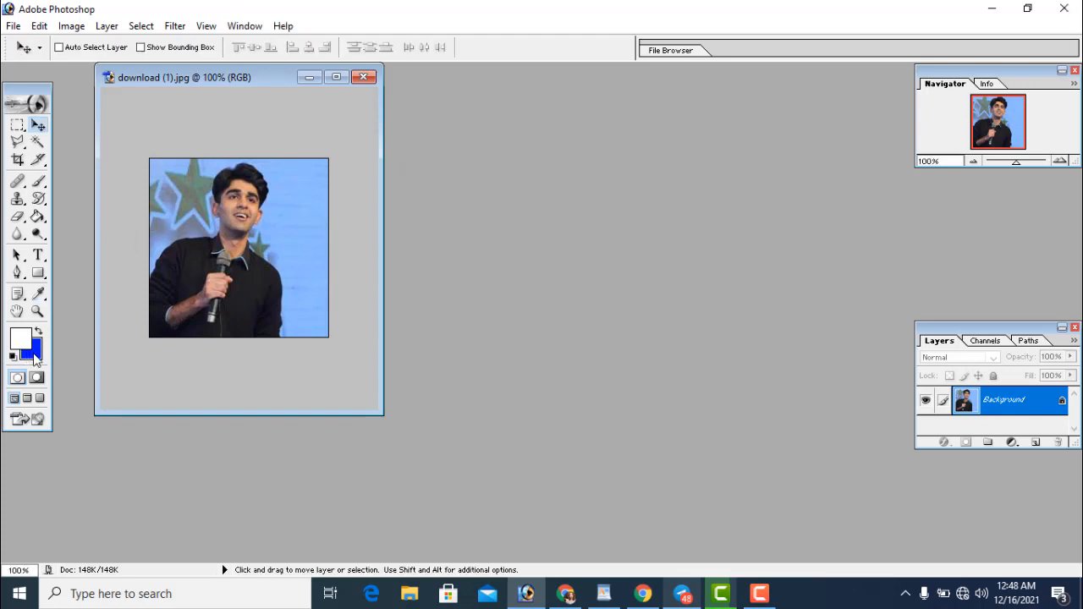
Set the background colour to white (FFFFFF).
key(i)
click(32, 348)
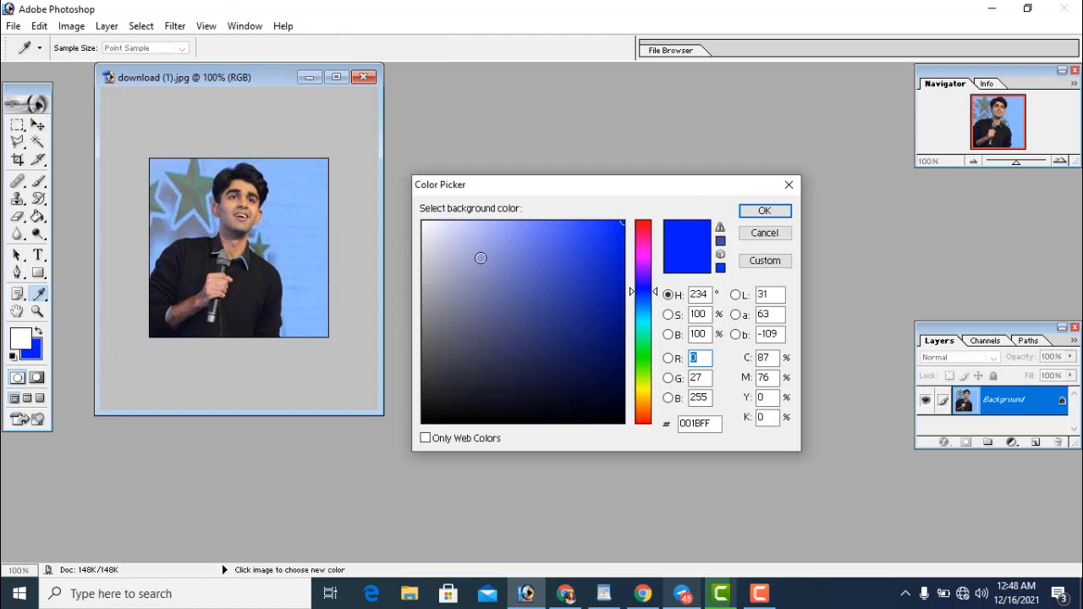
drag(479, 259, 393, 193)
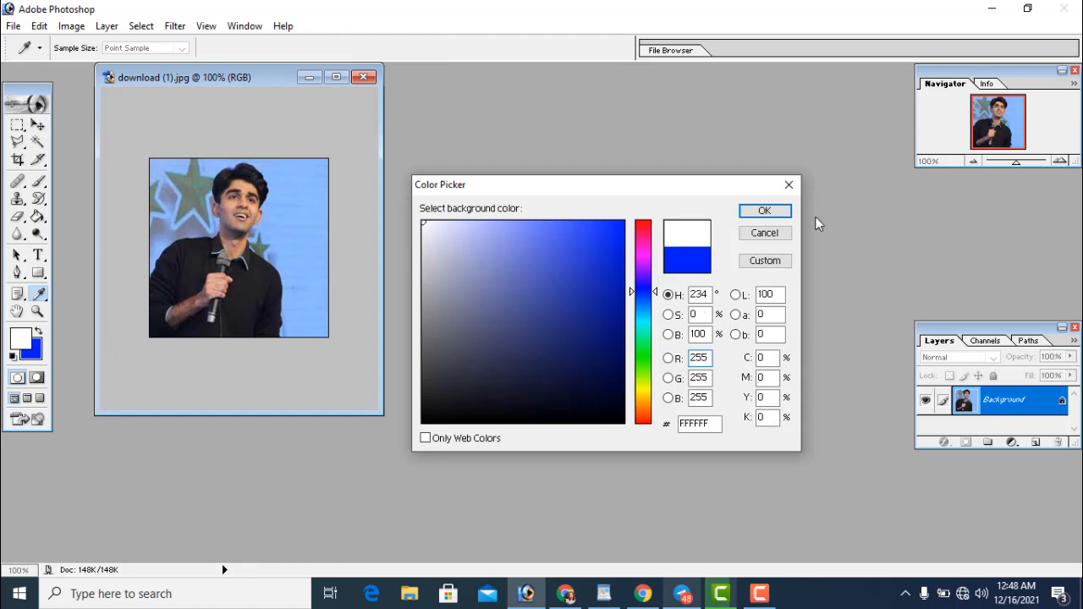
click(764, 211)
key(v)
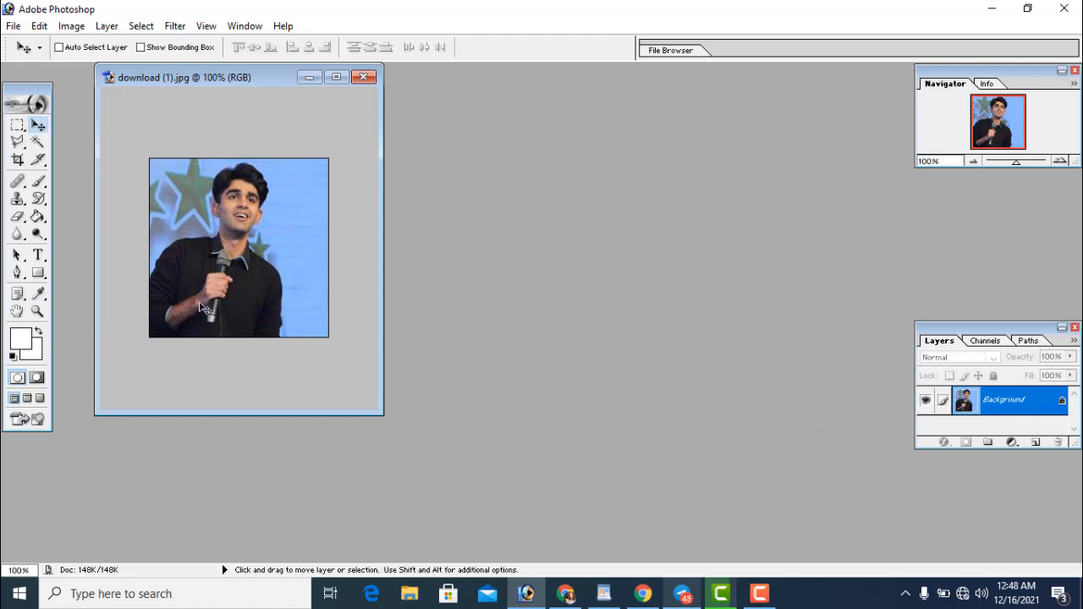
Magnify the photo to 400% on the man's head and widen the image window to show it fully.
drag(188, 80, 286, 145)
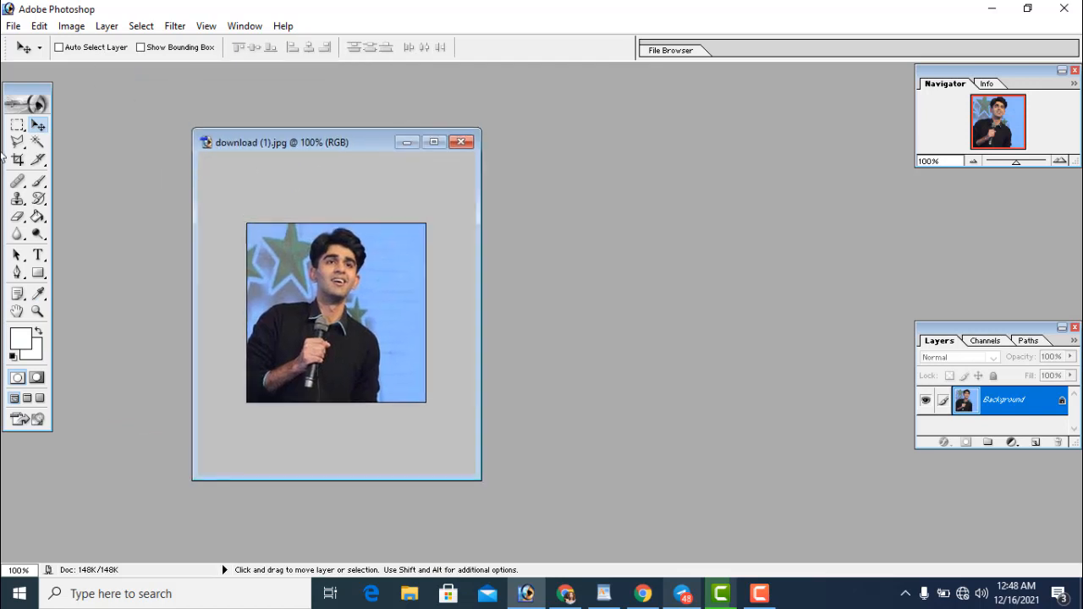
click(37, 311)
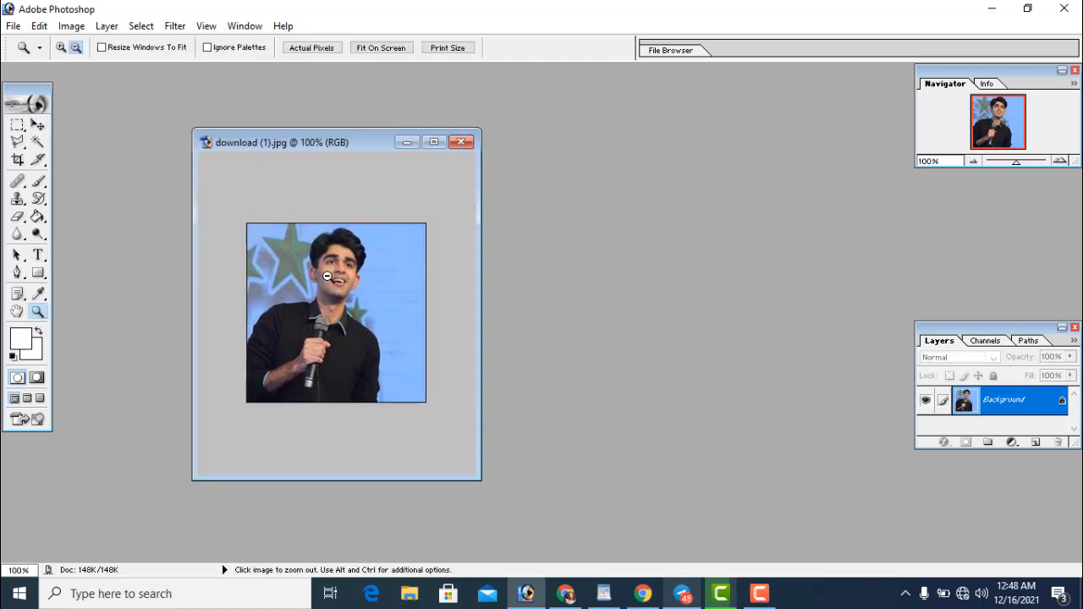
click(61, 48)
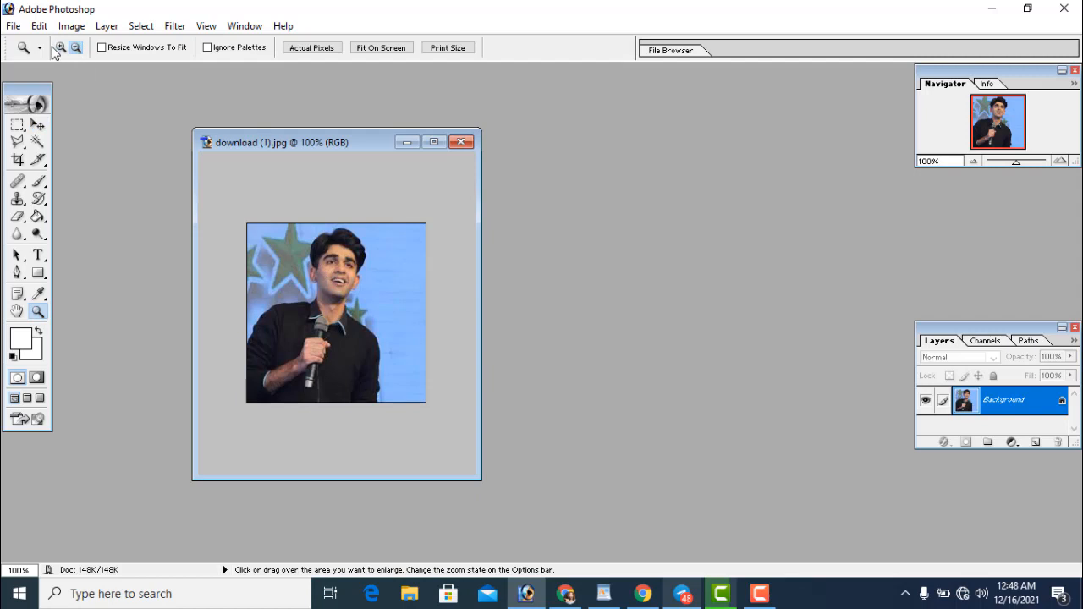
click(328, 254)
click(336, 232)
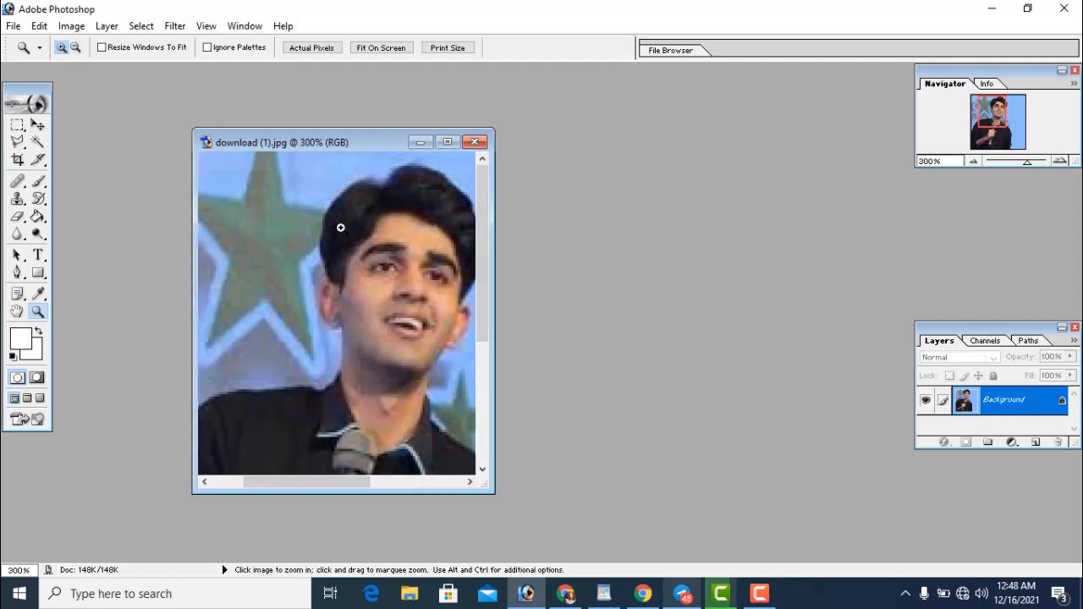
click(380, 226)
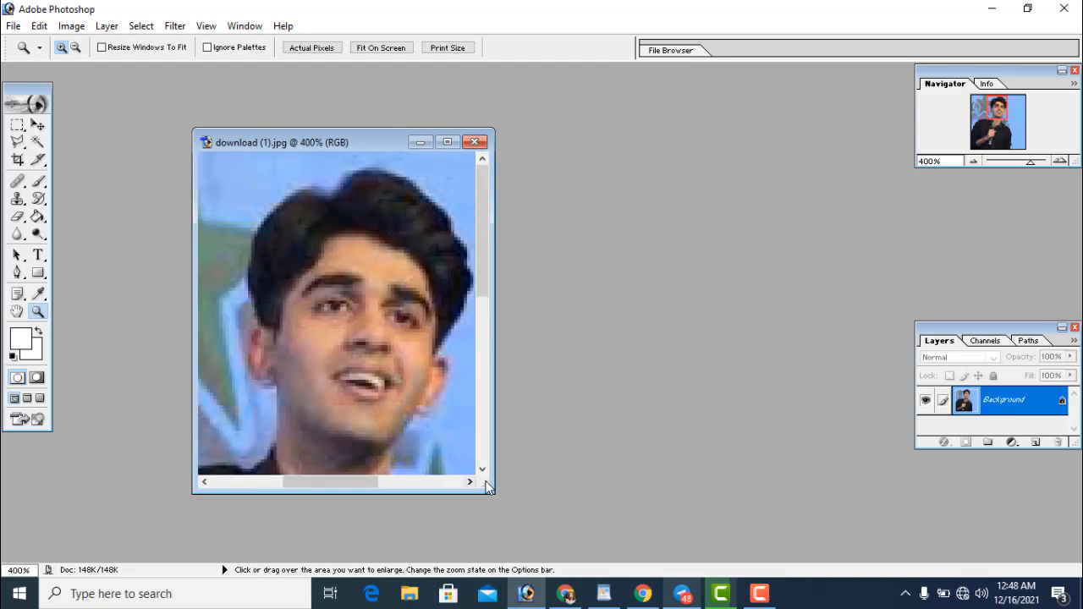
drag(486, 488, 542, 538)
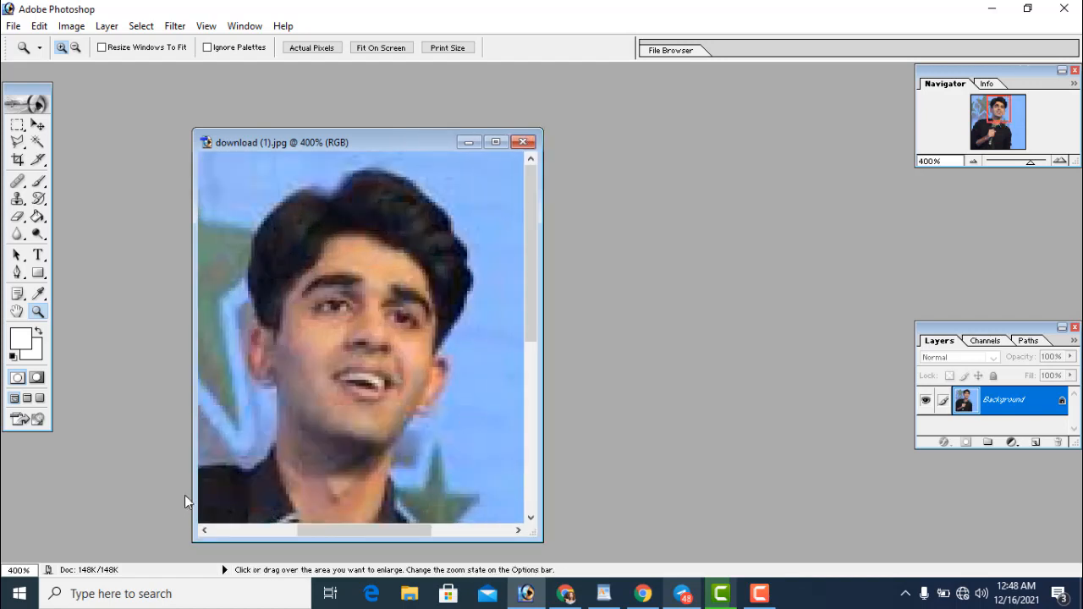
drag(192, 495, 113, 495)
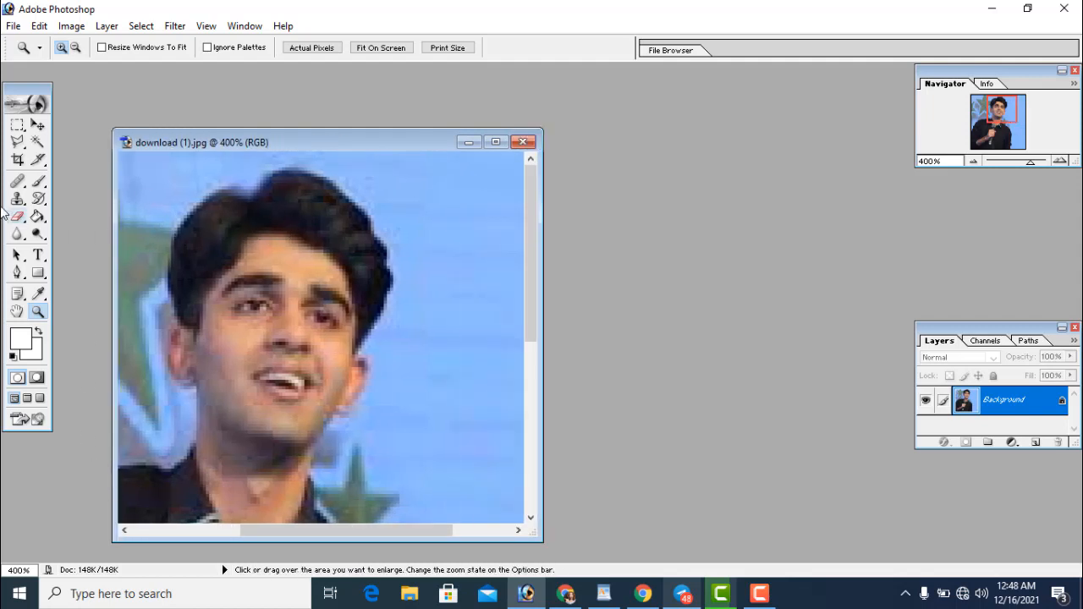
Select the man's hair with the Polygonal Lasso, tracing its outer edge and hairline into a closed selection.
click(17, 142)
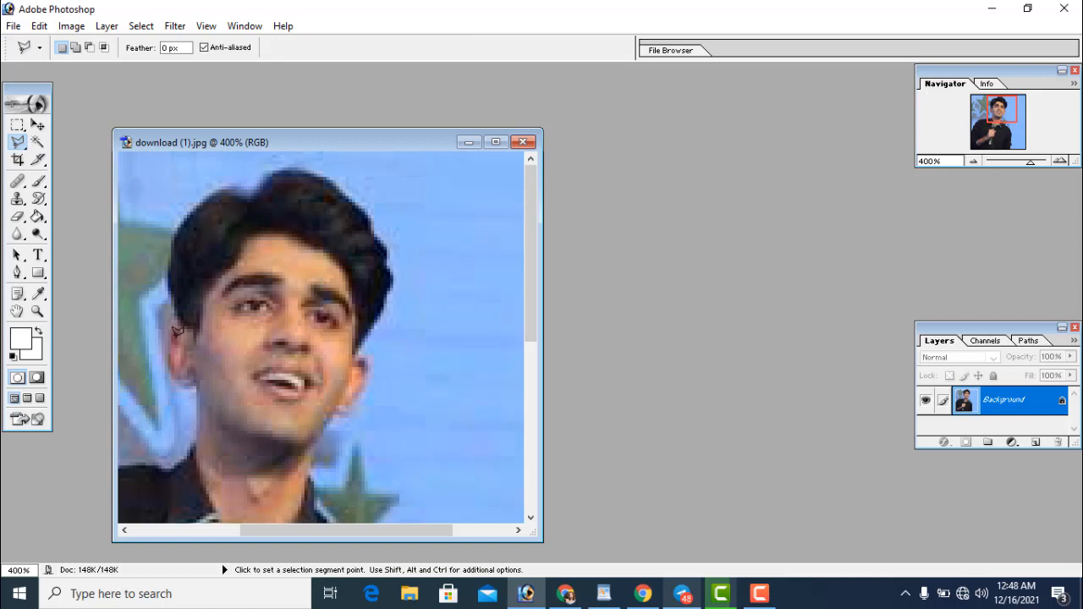
click(17, 142)
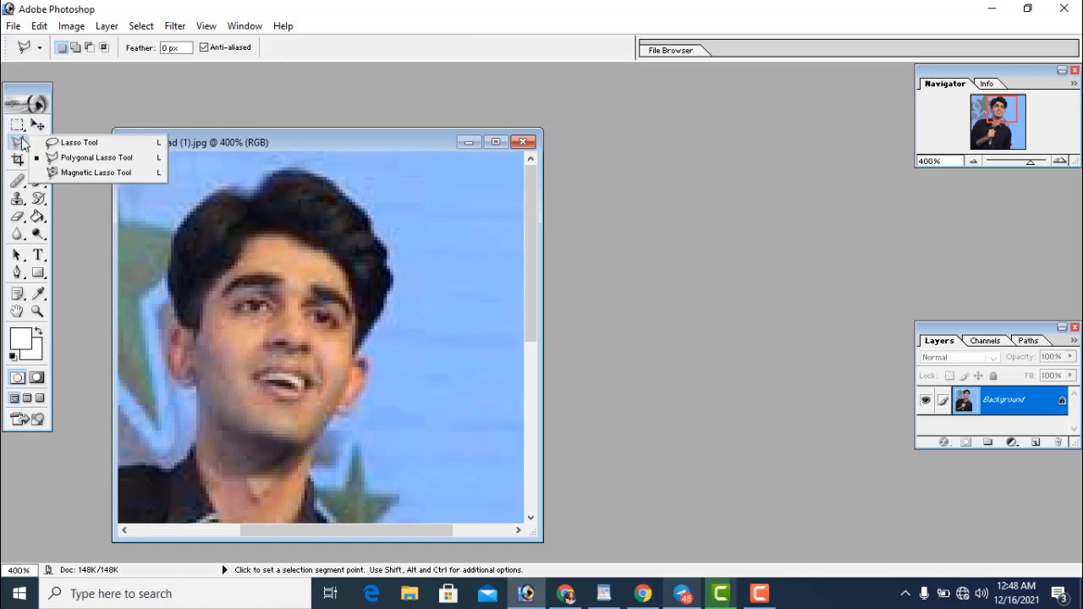
click(82, 161)
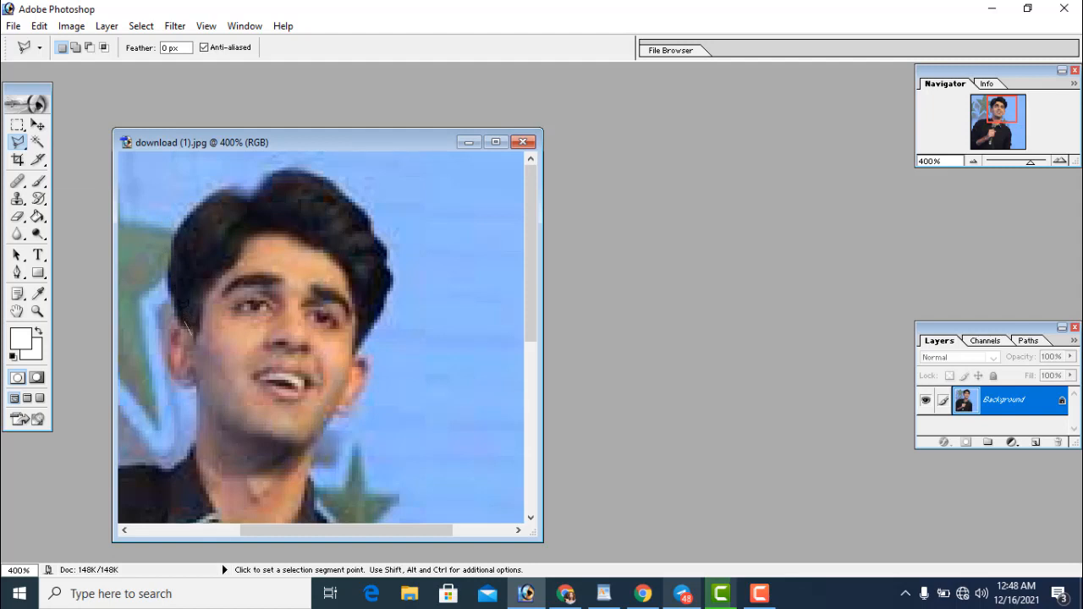
click(173, 233)
click(198, 202)
click(280, 172)
click(336, 179)
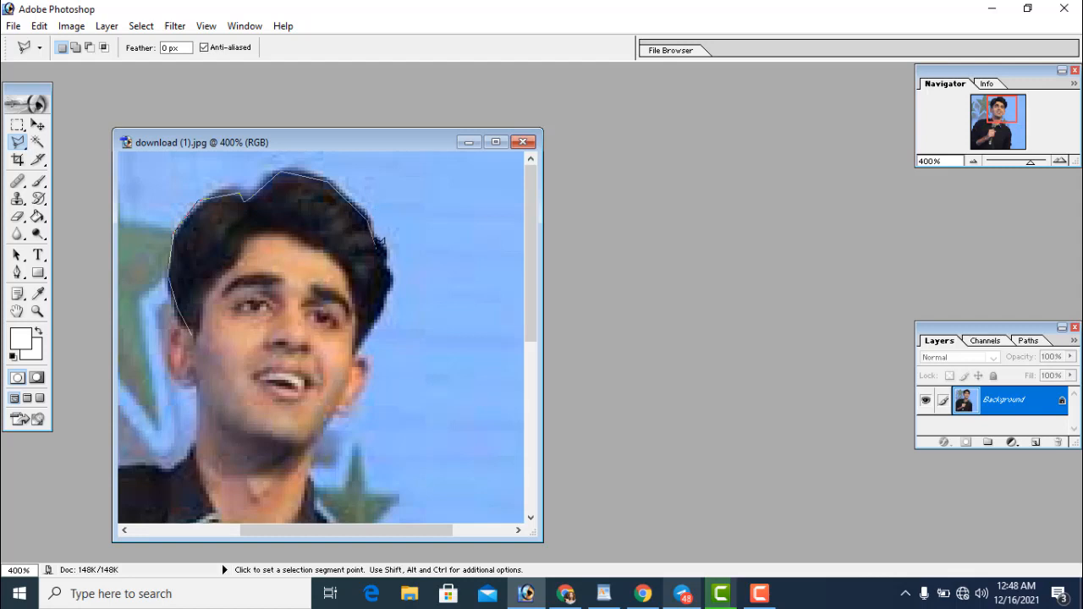
click(391, 292)
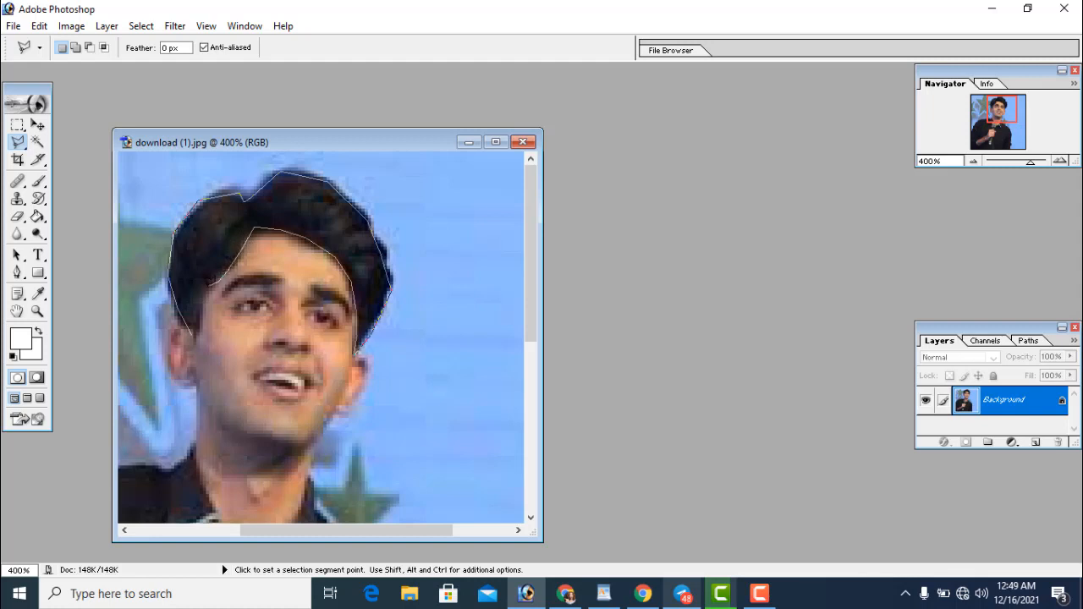
click(191, 315)
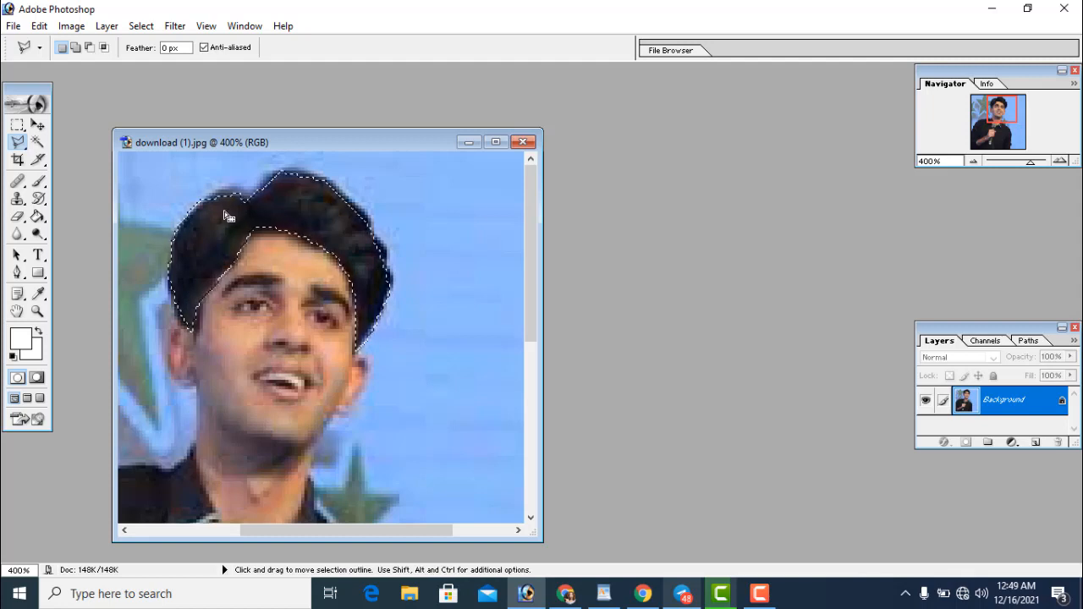
Try filling the hair selection with the white foreground colour using the Paint Bucket, and undo the fill.
click(35, 219)
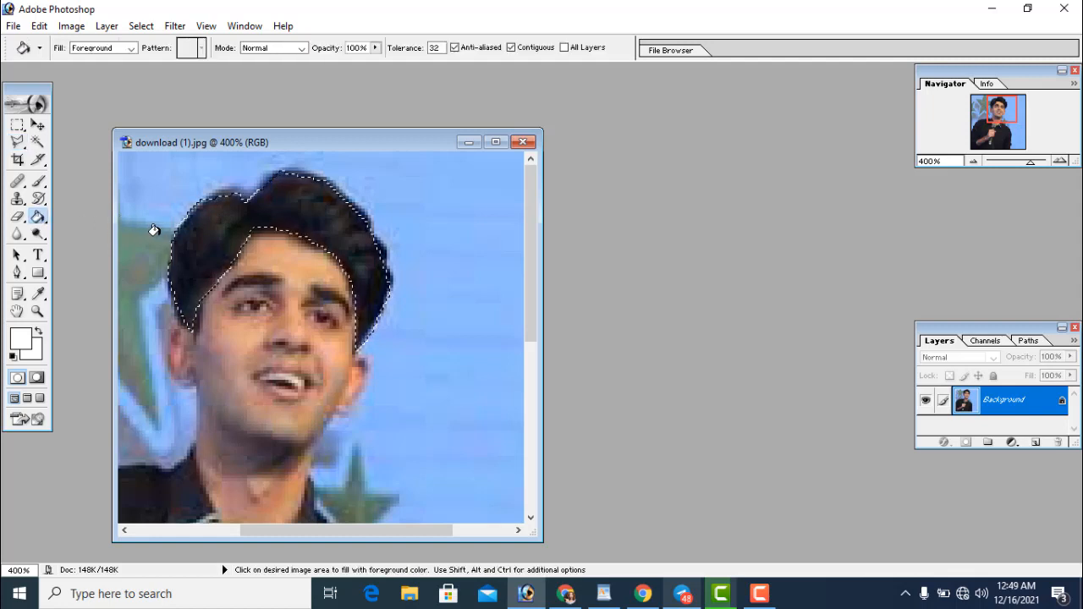
click(196, 233)
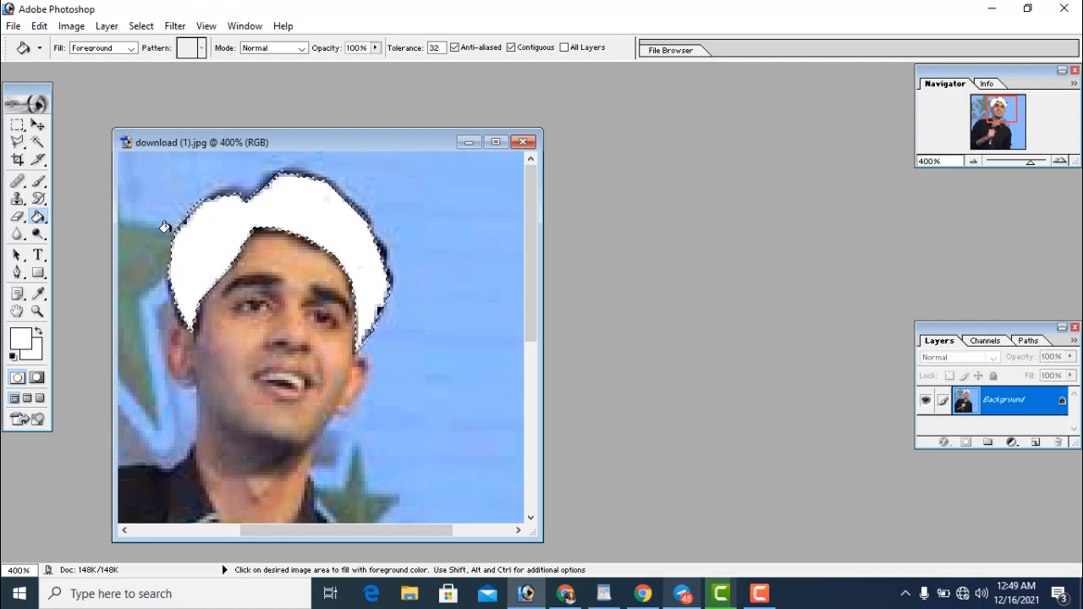
key(ctrl+z)
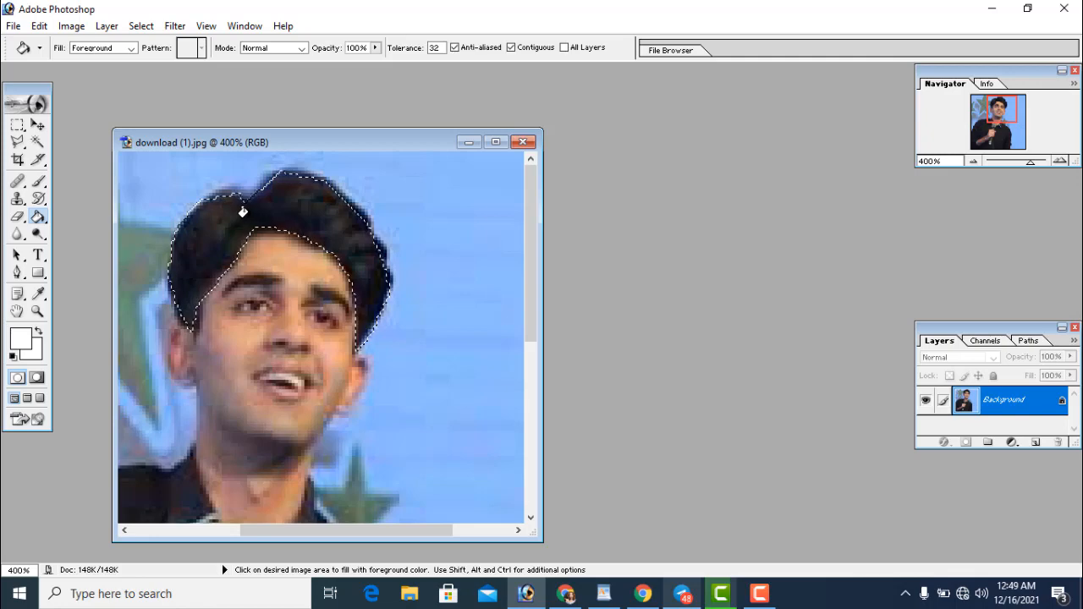
Create a transparent 1024 x 768 pixel RGB document at 72 pixels/inch and fill its layer with white.
click(15, 28)
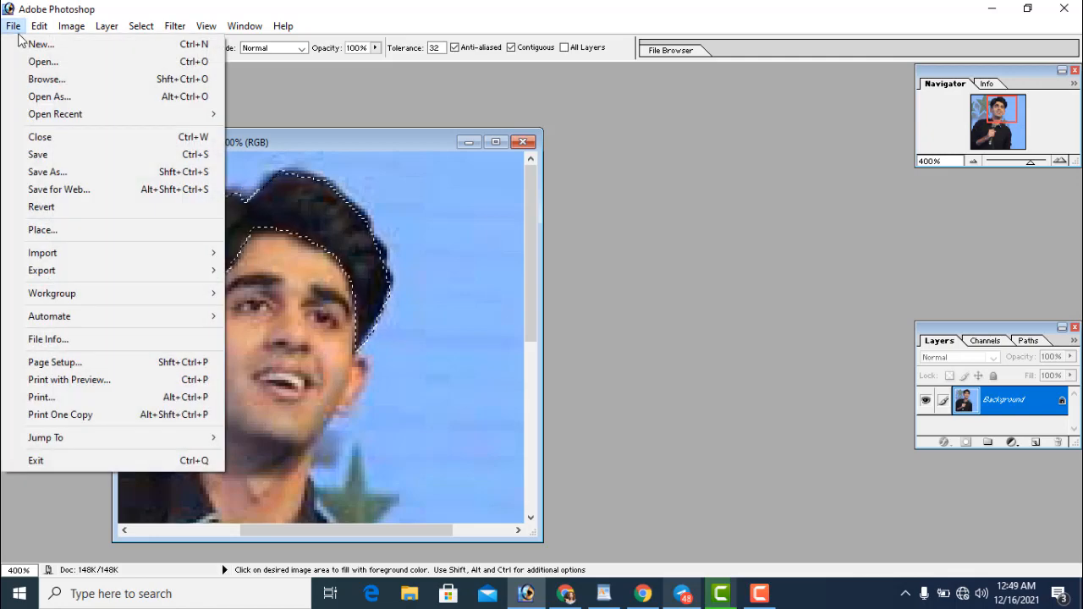
click(37, 44)
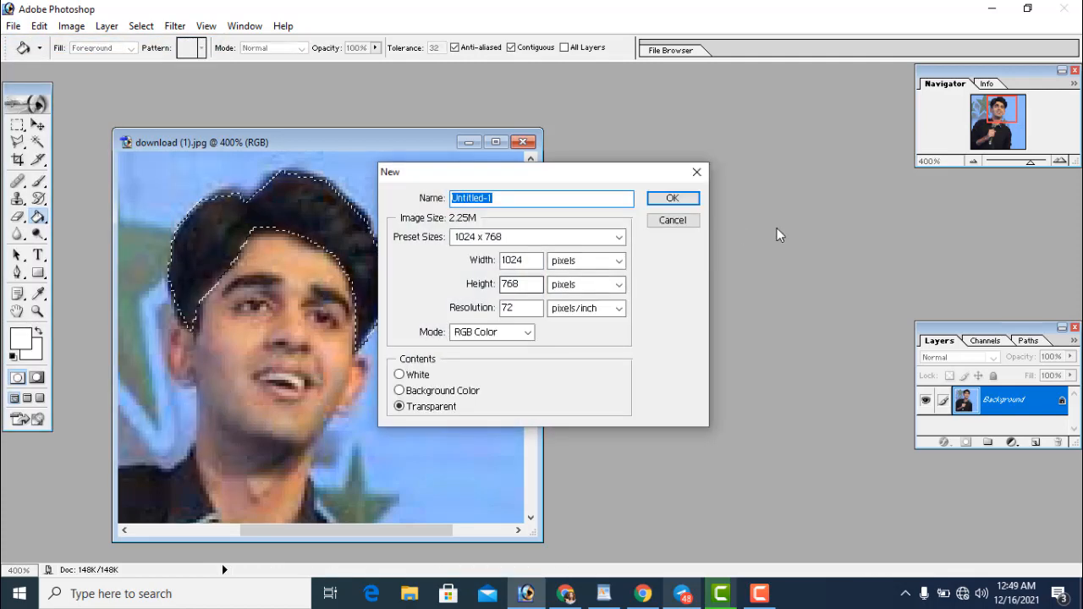
click(668, 201)
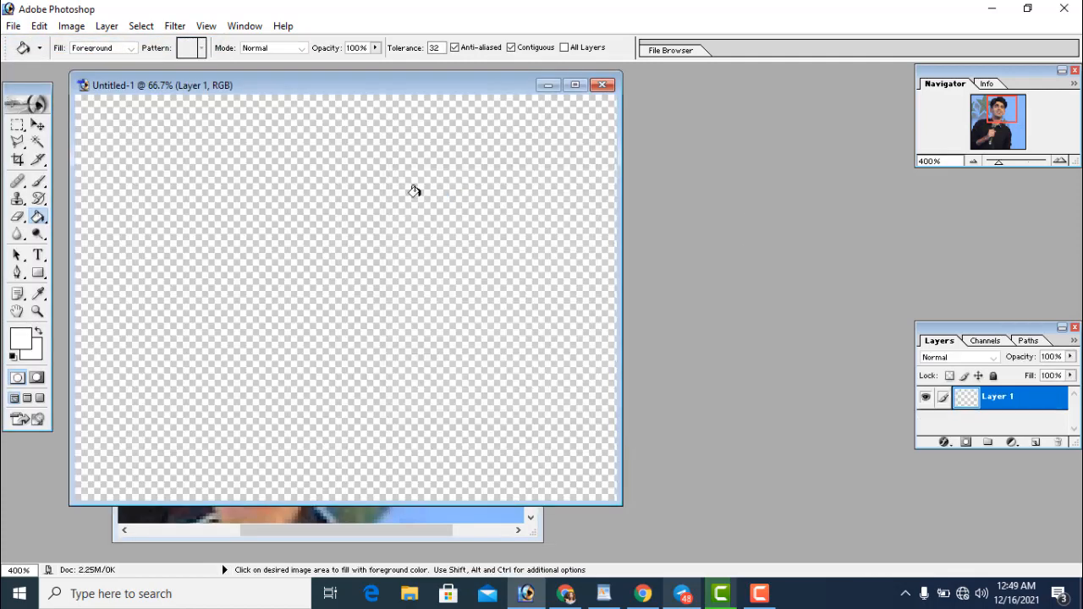
click(146, 170)
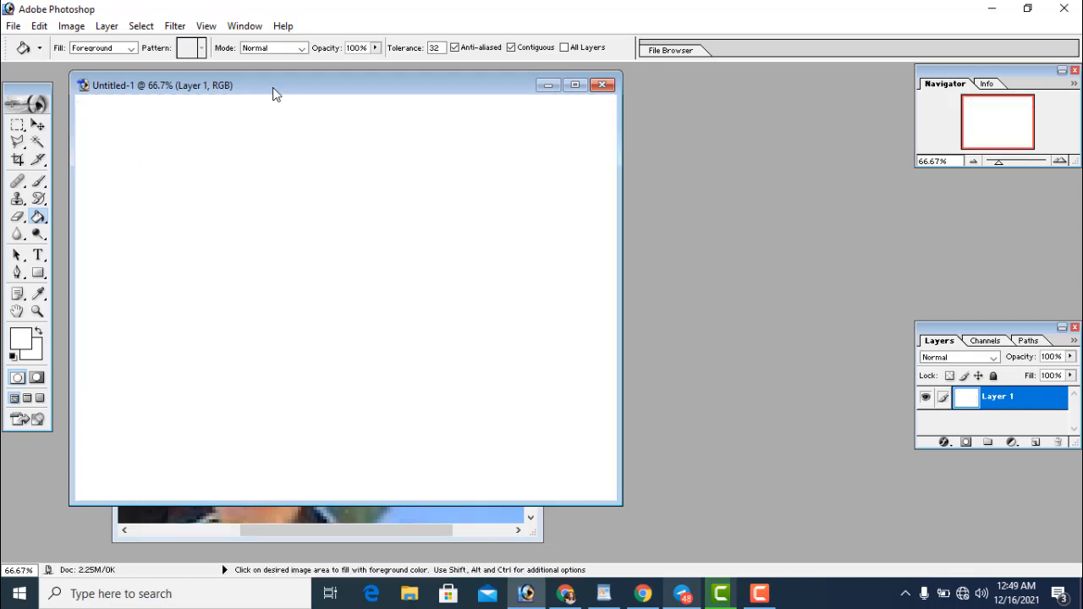
Place the new document beside the photo, select a large rectangle of its white area and move it into the photo as a layer.
drag(273, 87, 685, 138)
click(18, 126)
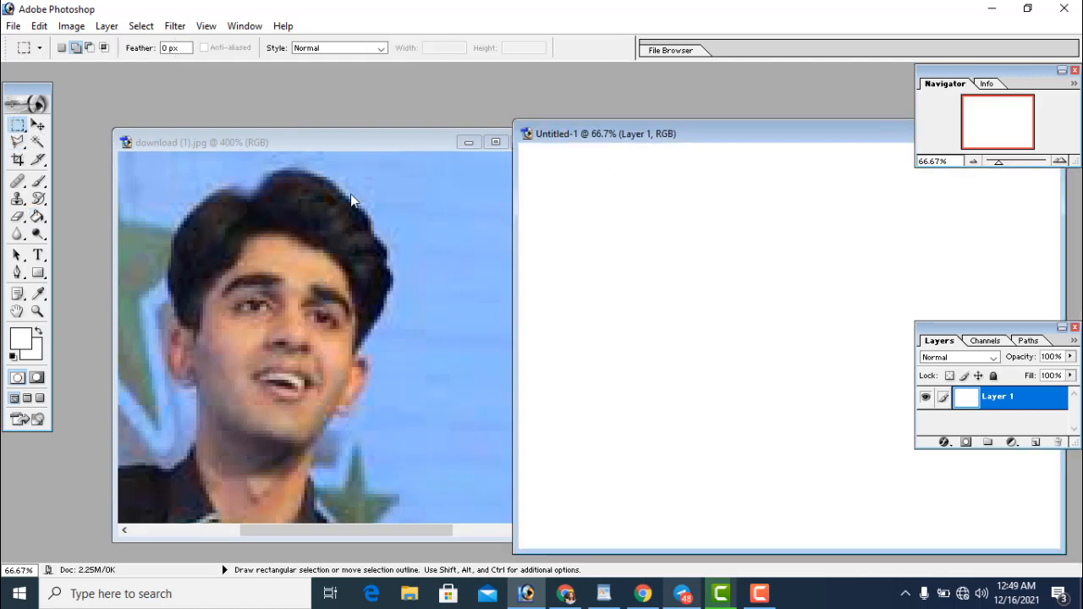
drag(989, 465, 991, 467)
click(39, 125)
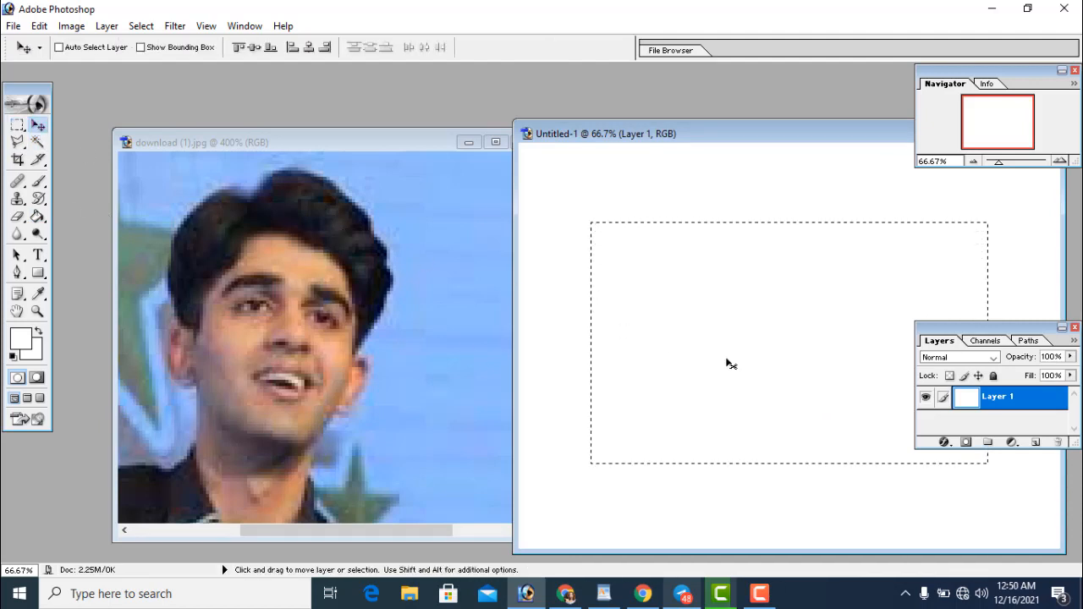
drag(716, 355, 382, 320)
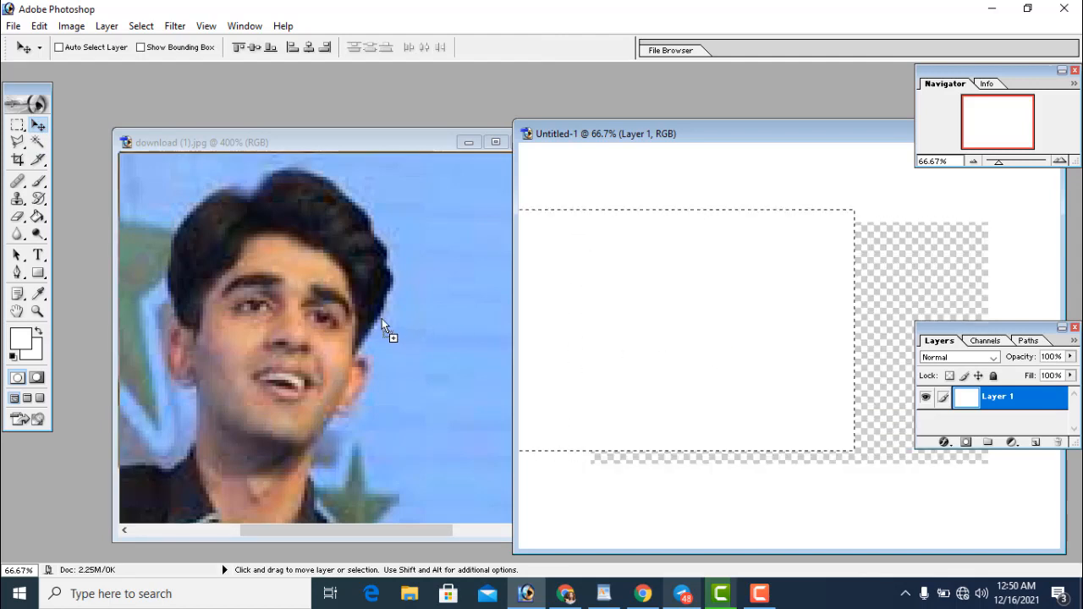
drag(228, 294, 230, 294)
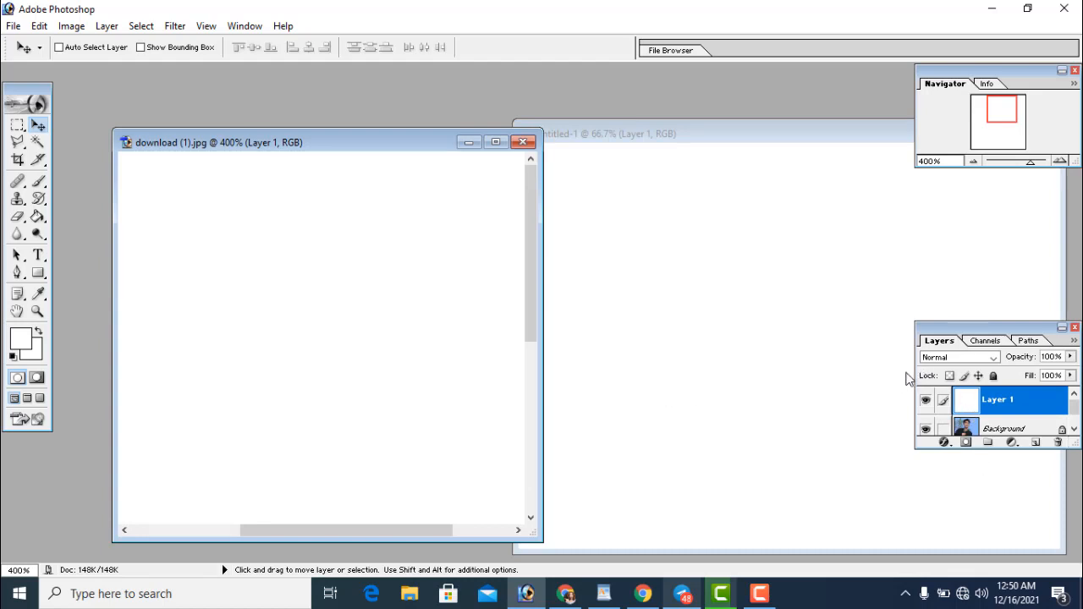
Move the white layer down and to the right over the photo with Free Transform and apply the transformation.
click(495, 142)
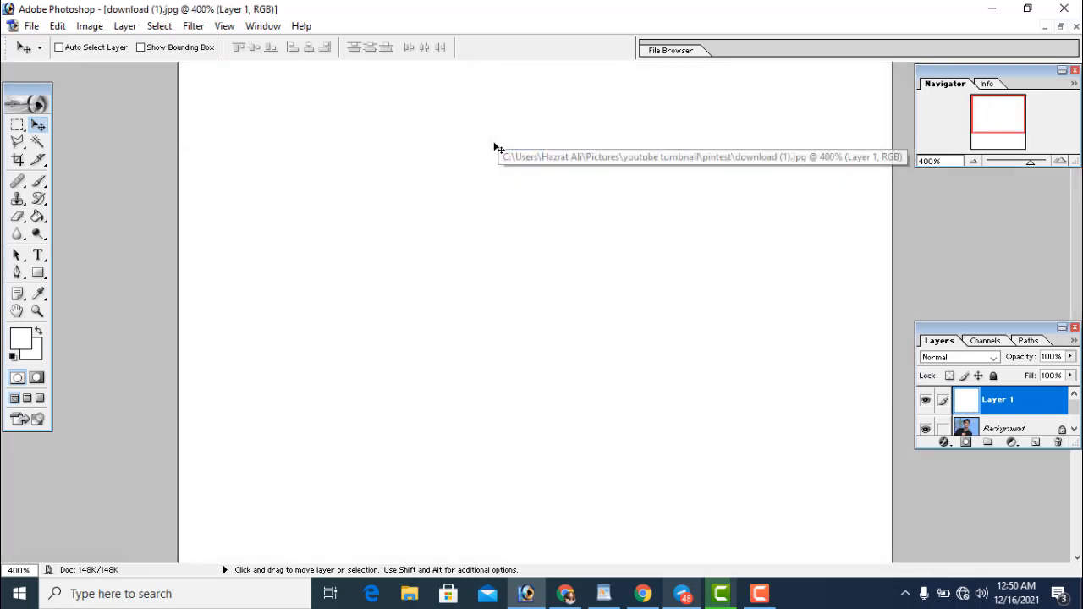
key(ctrl+t)
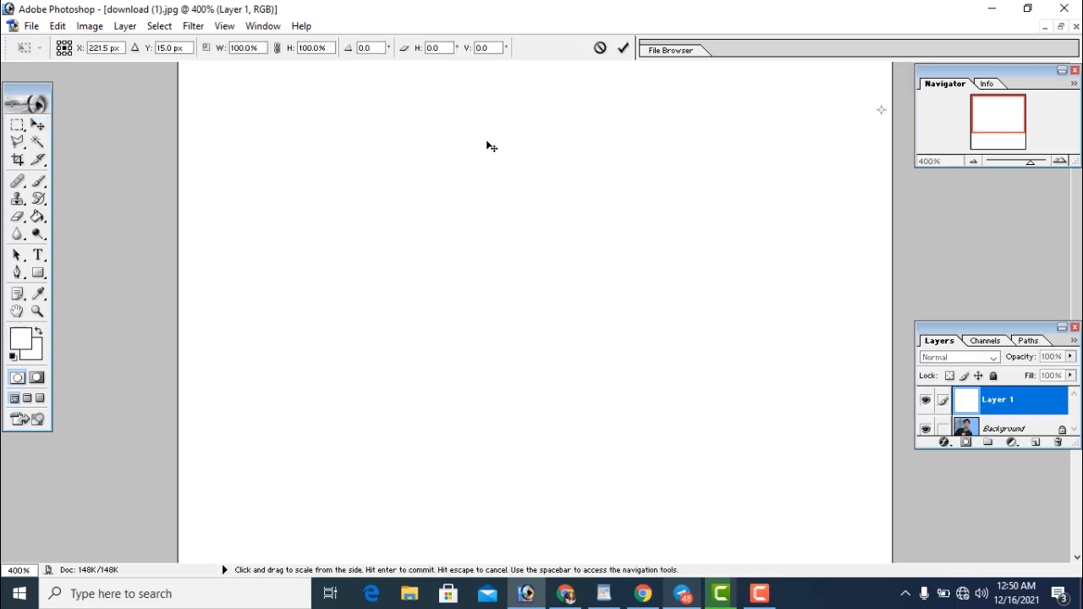
drag(487, 159, 564, 383)
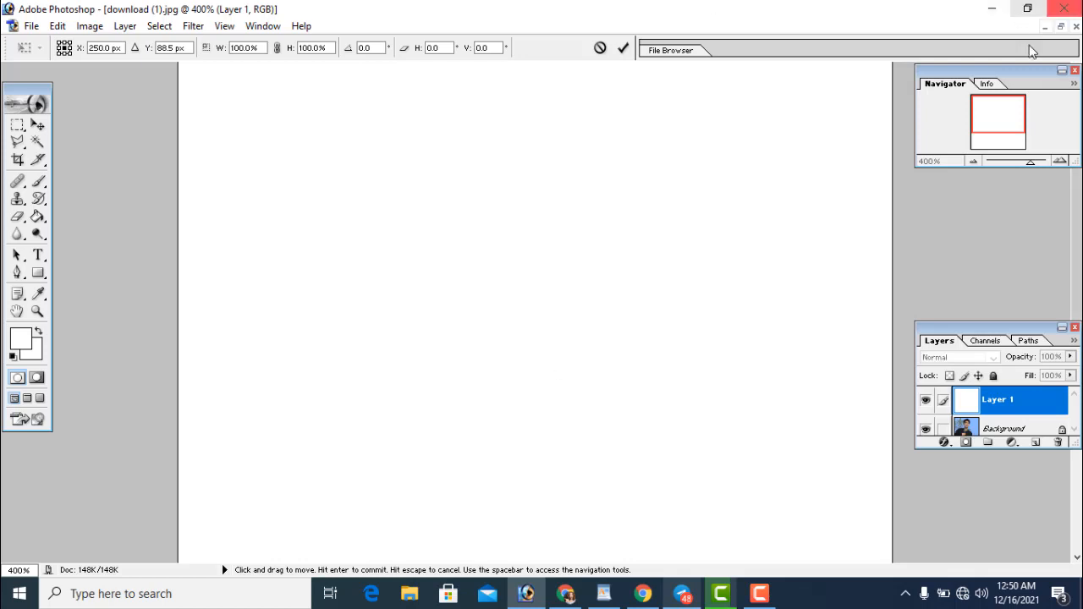
click(1060, 26)
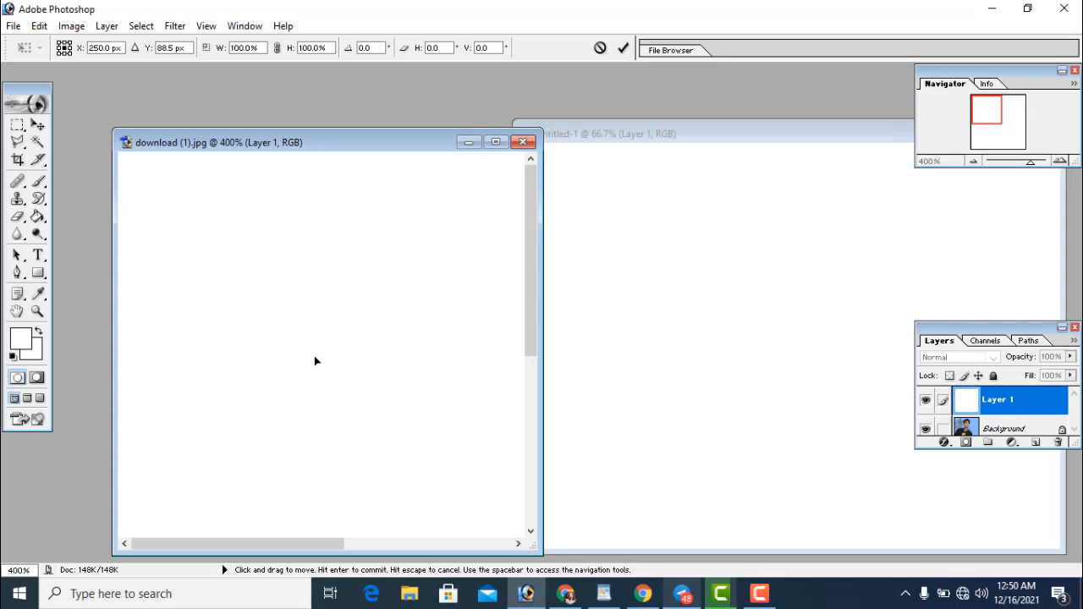
click(40, 275)
click(498, 241)
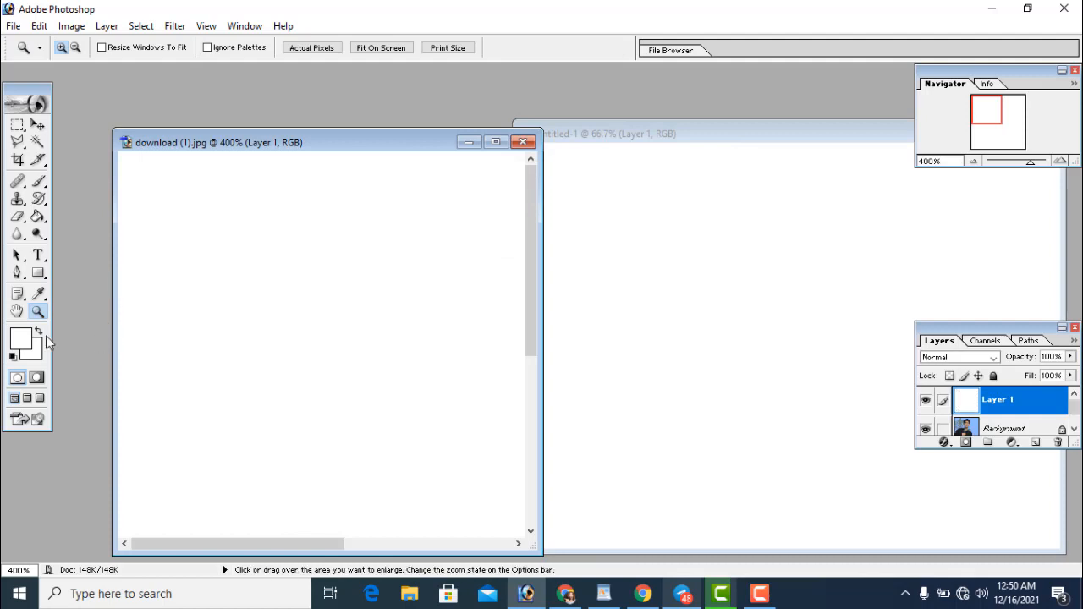
Scale the white layer to 30.0% width and 22.6% height so it spans the upper part of the photo, and apply the transformation.
click(78, 49)
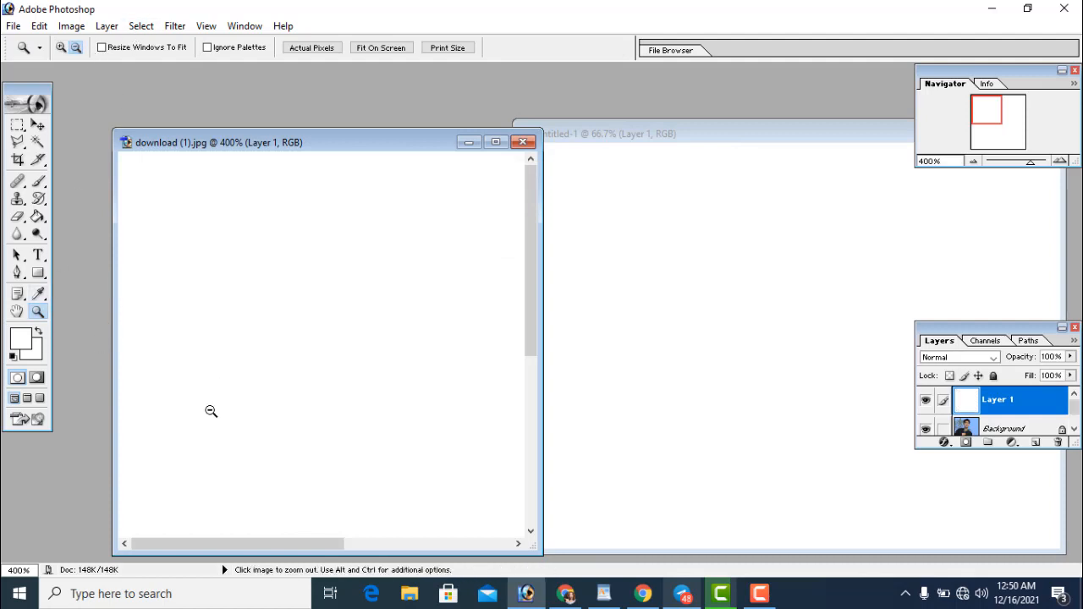
click(207, 407)
click(208, 408)
click(208, 408)
click(207, 408)
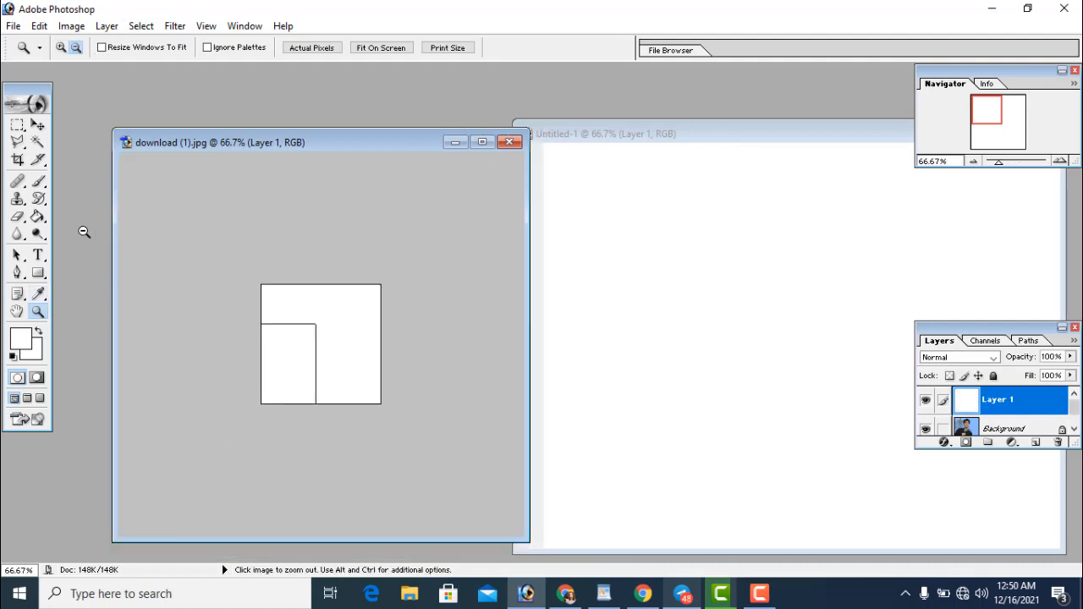
click(38, 126)
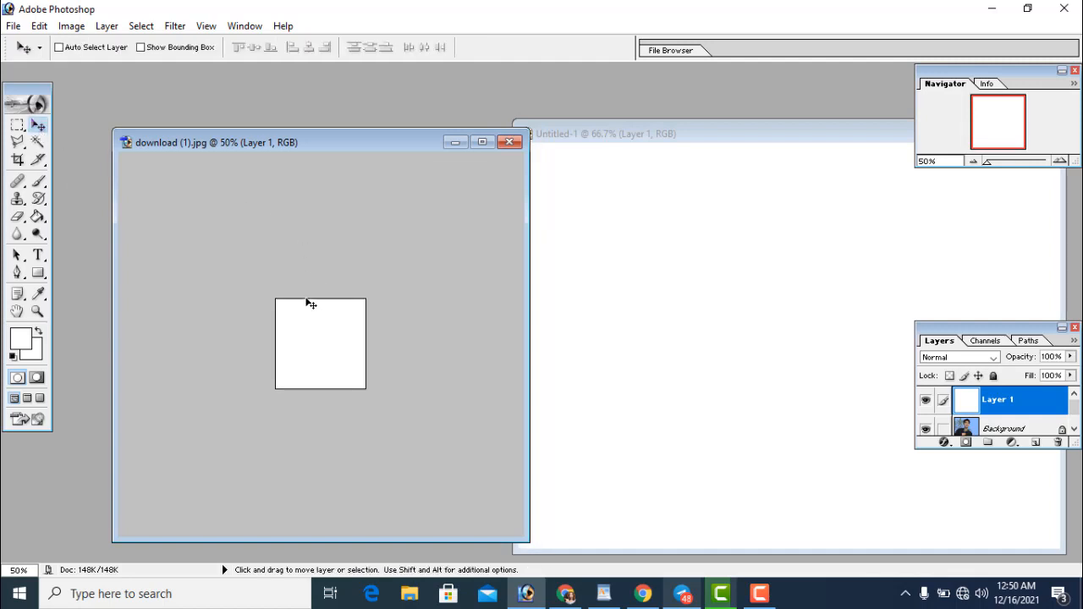
key(ctrl+t)
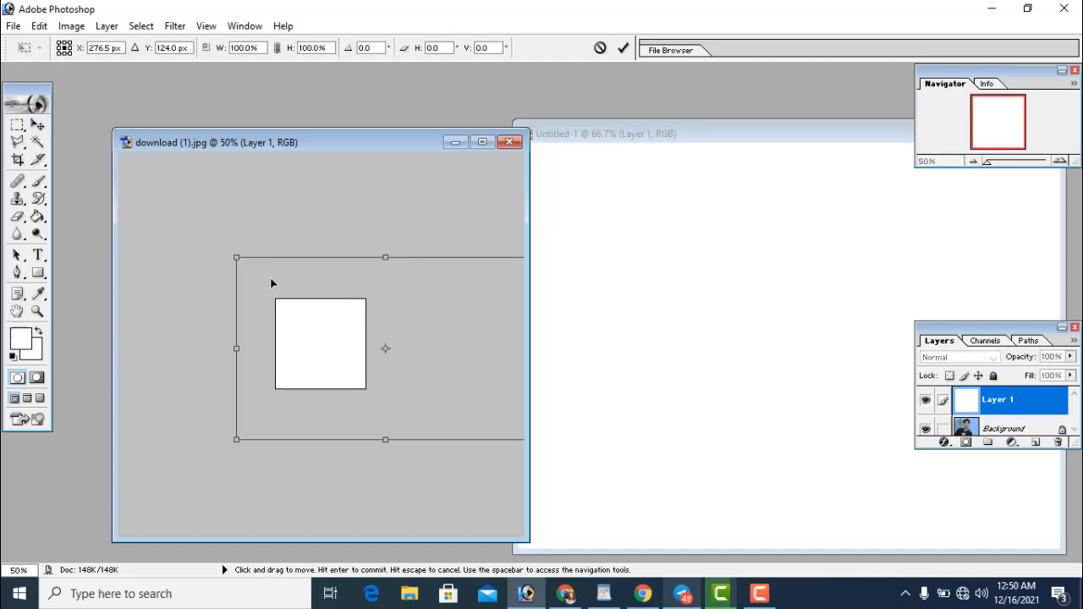
drag(236, 257, 294, 320)
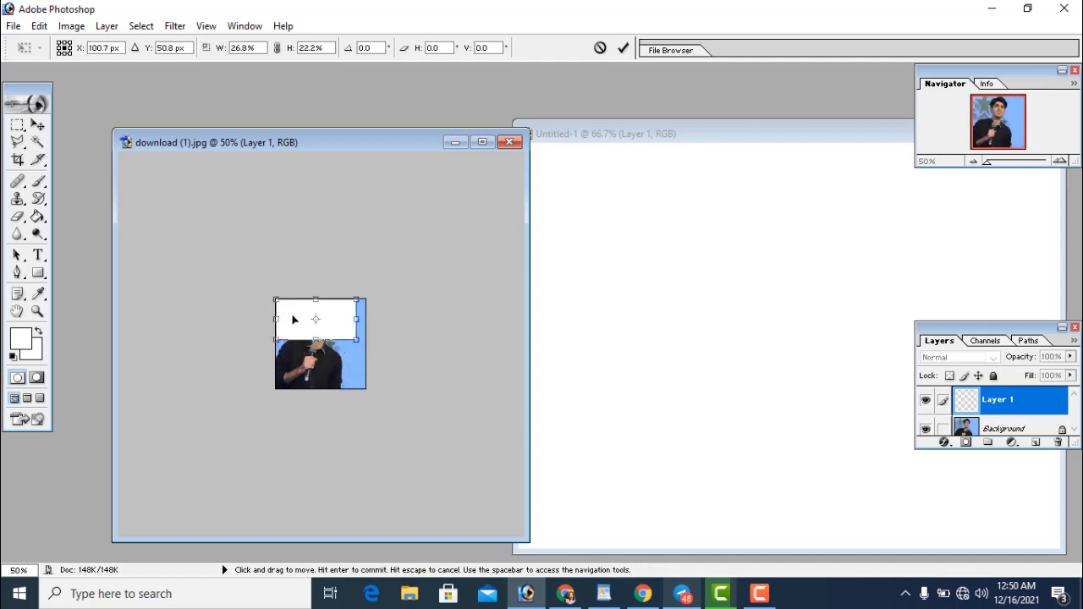
mouse_move(357, 340)
mouse_down()
mouse_move(370, 345)
mouse_move(347, 339)
mouse_move(373, 342)
mouse_up()
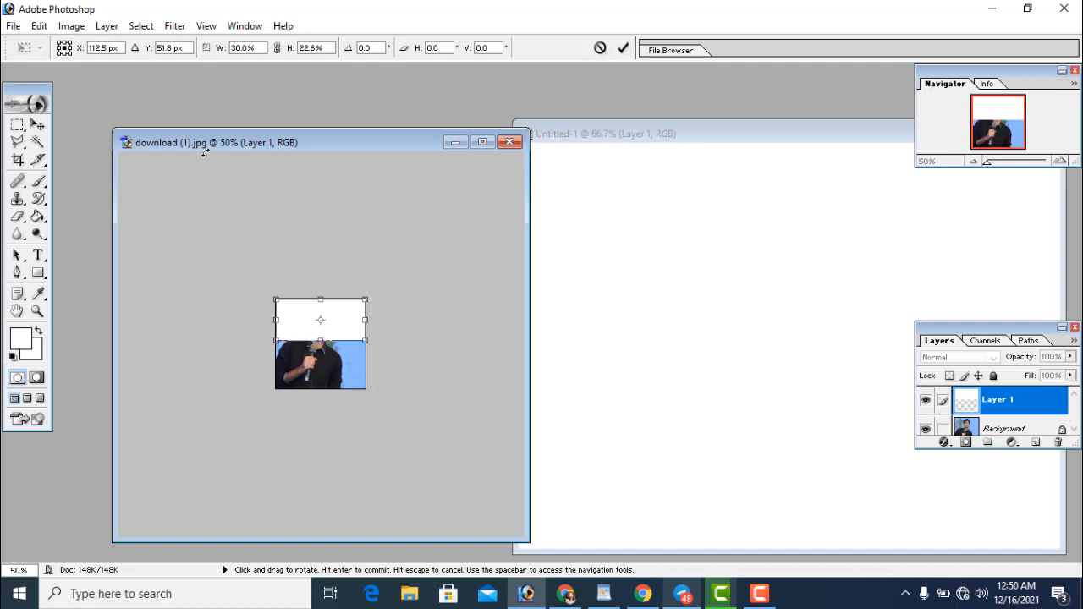
click(36, 124)
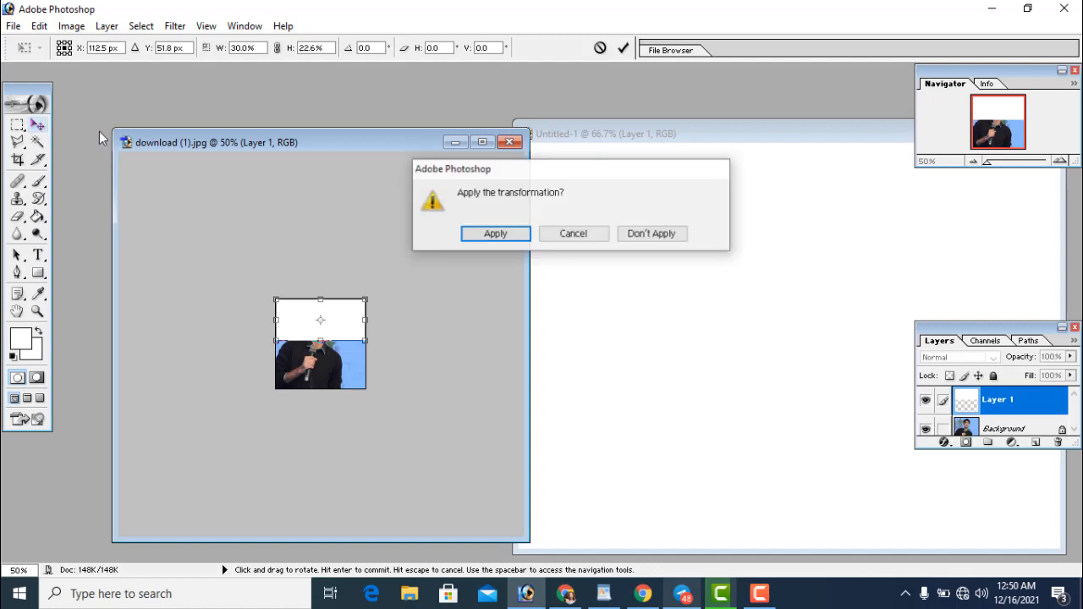
click(491, 231)
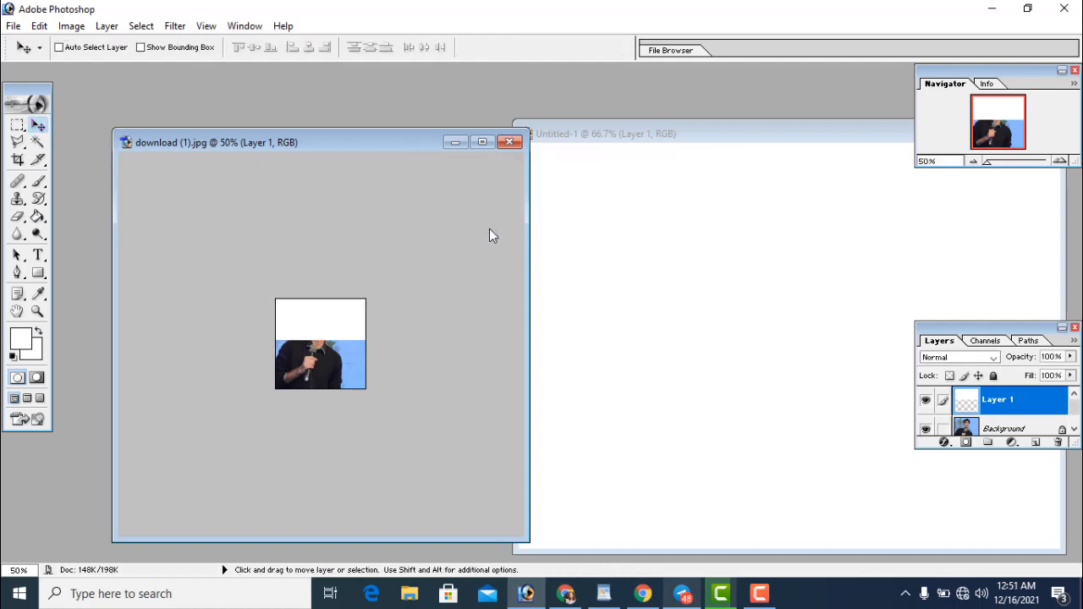
Make the Background layer active and hide the white Layer 1 above it.
click(1007, 430)
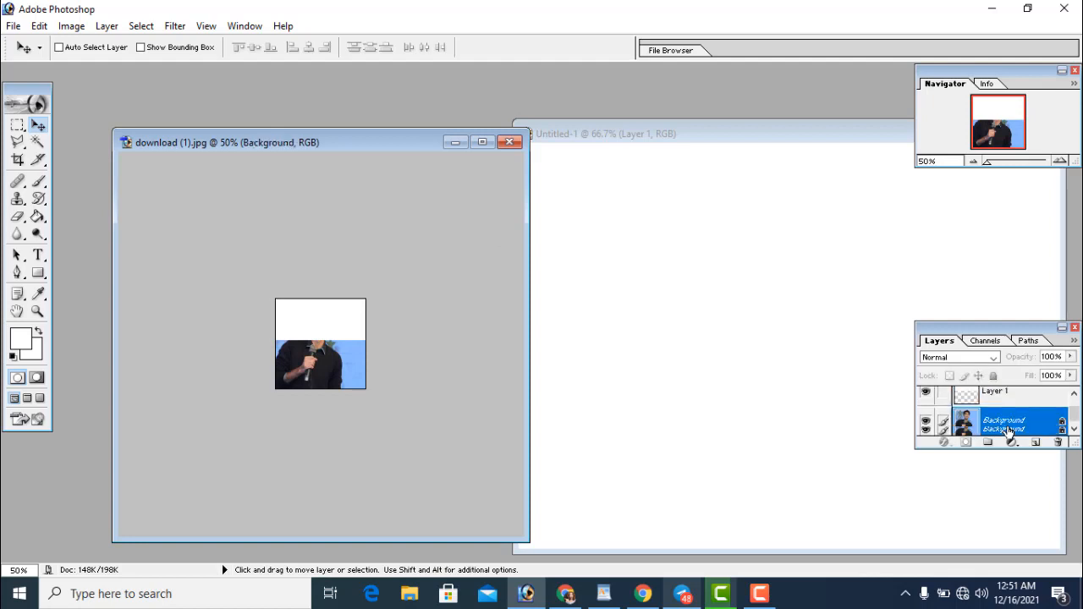
double_click(998, 420)
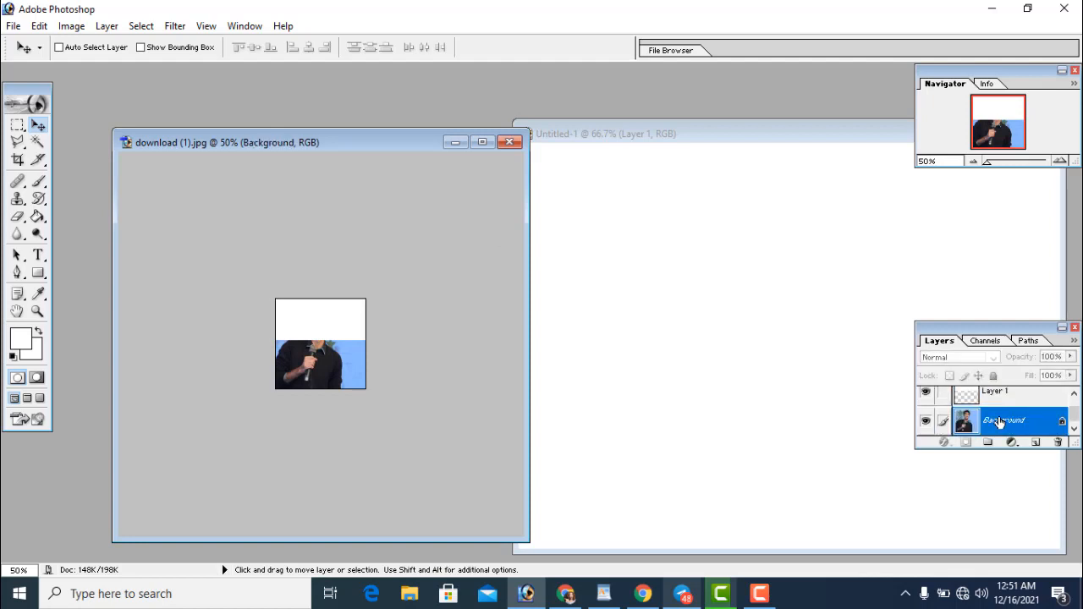
click(999, 394)
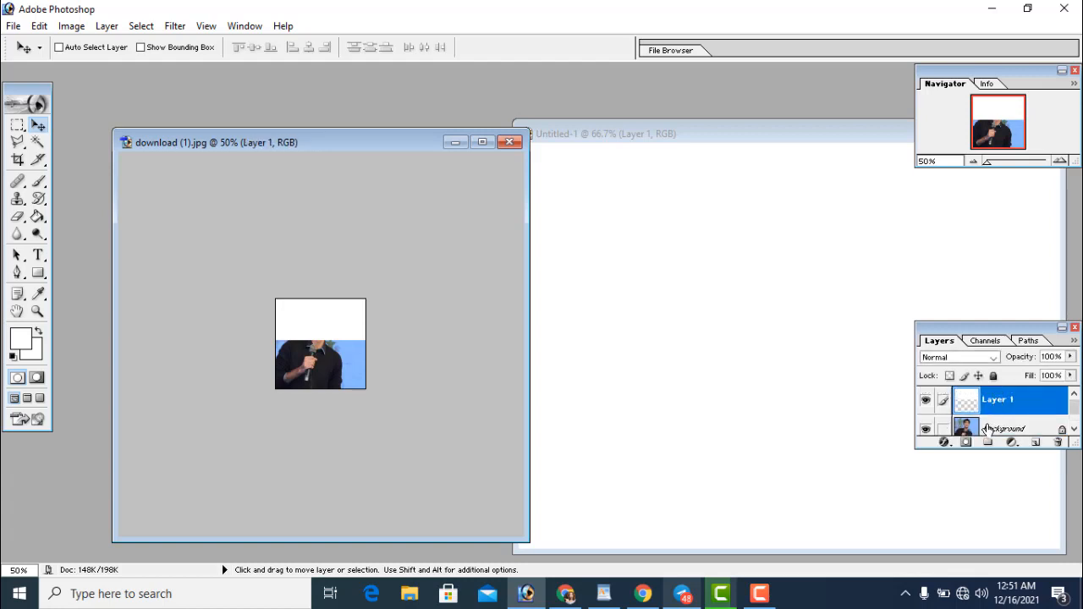
click(988, 430)
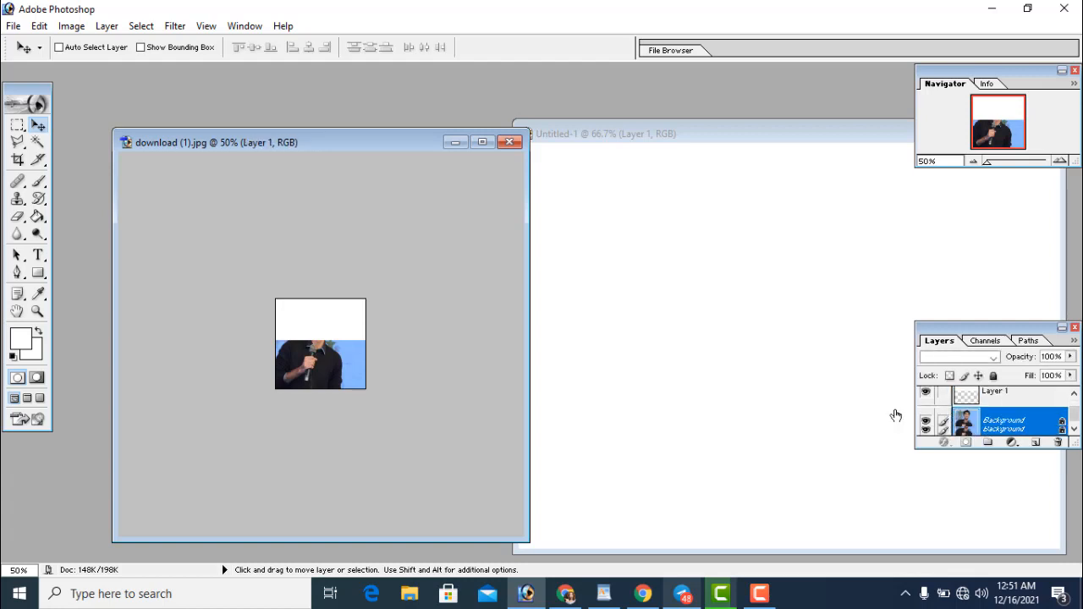
click(17, 142)
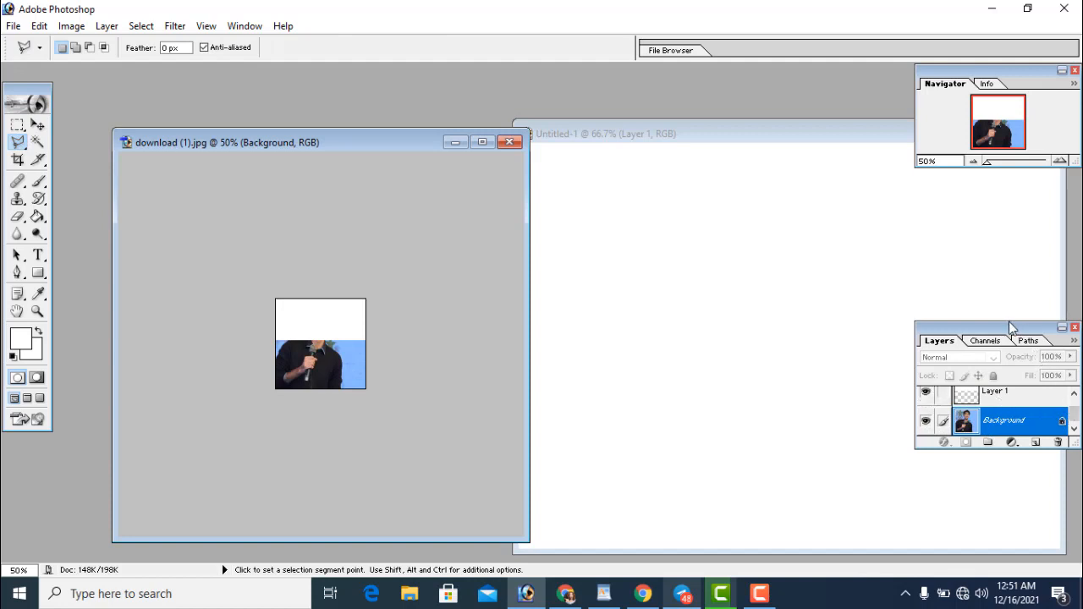
drag(990, 328, 968, 277)
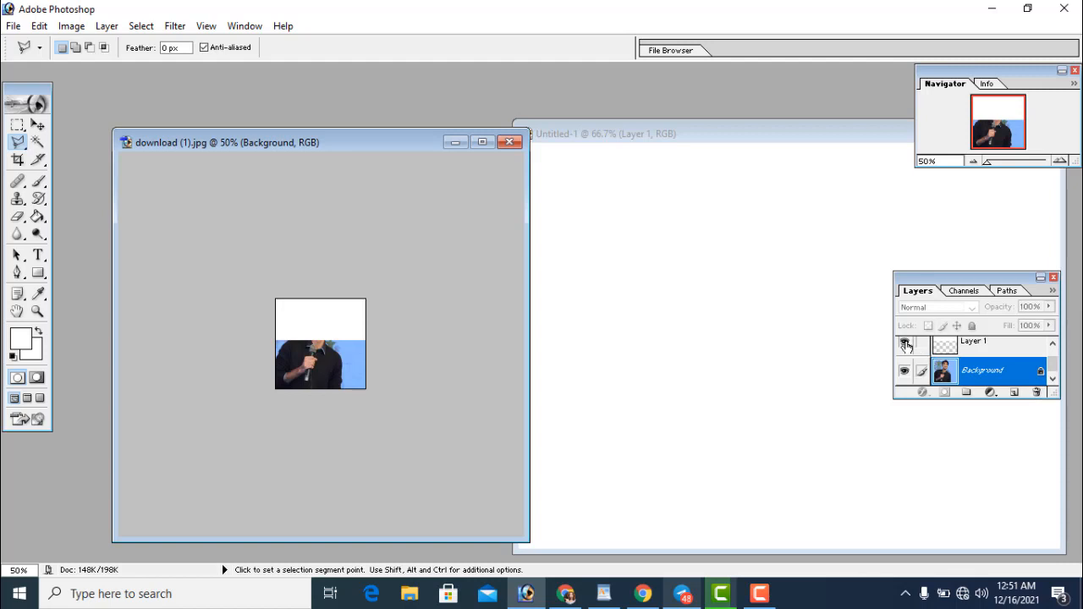
click(905, 344)
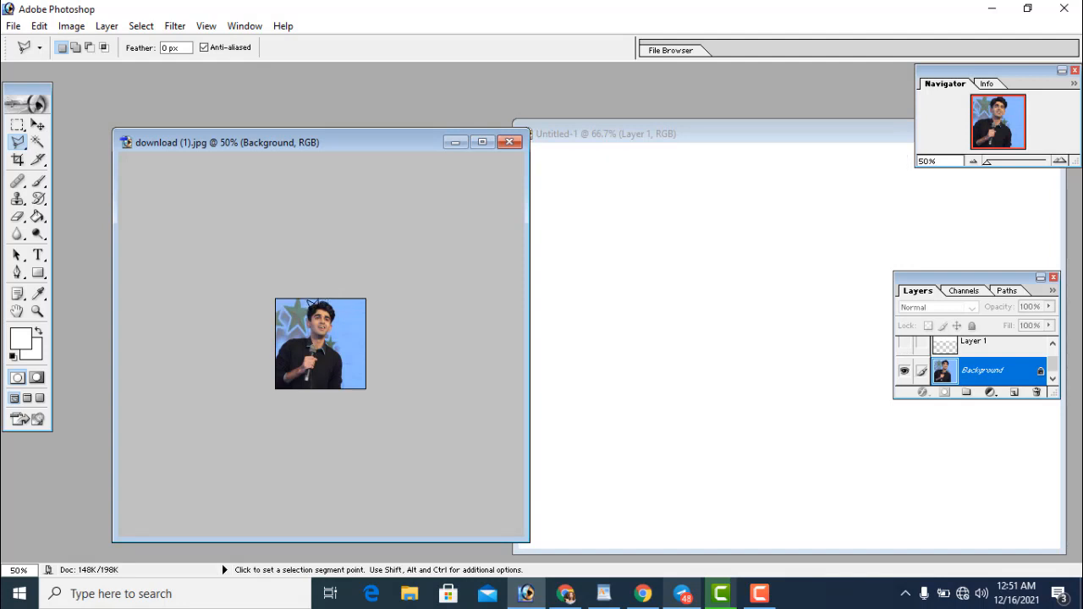
Outline the man's hair in the photo with a closed Polygonal Lasso selection at 200% zoom.
click(37, 313)
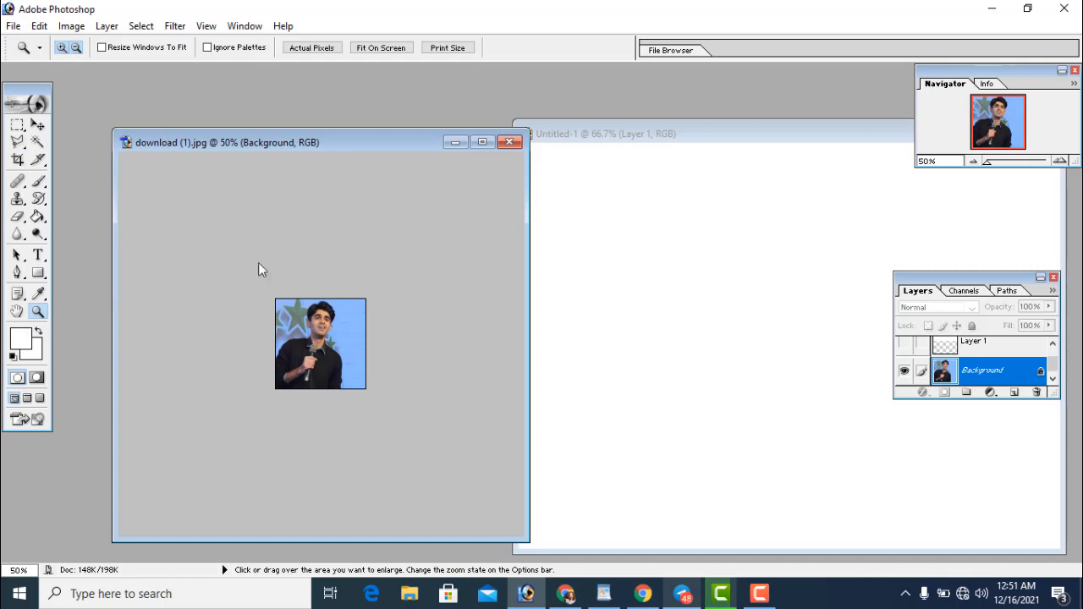
click(305, 313)
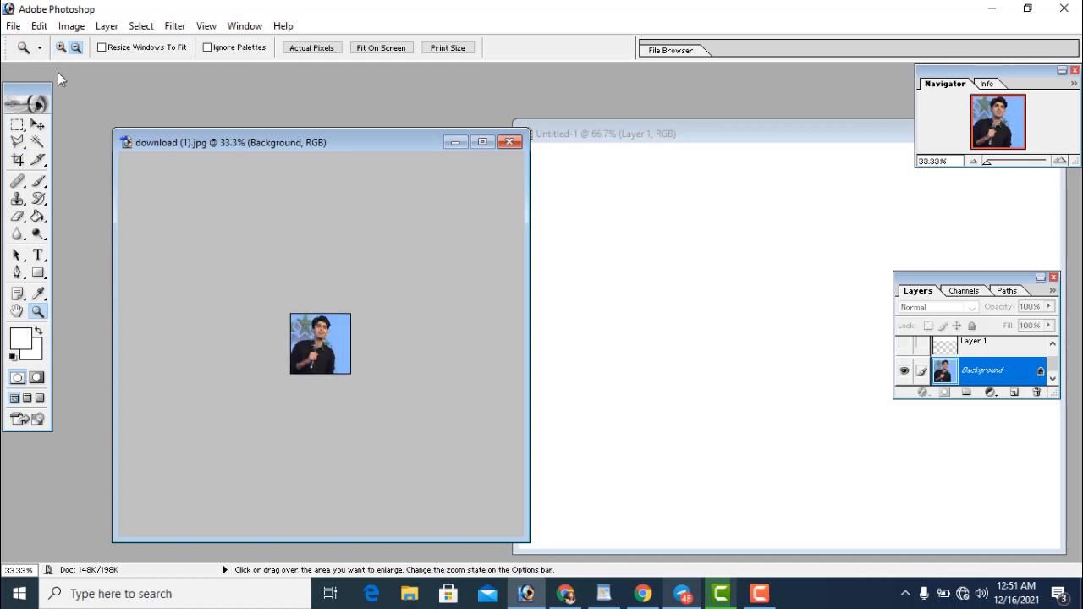
click(62, 49)
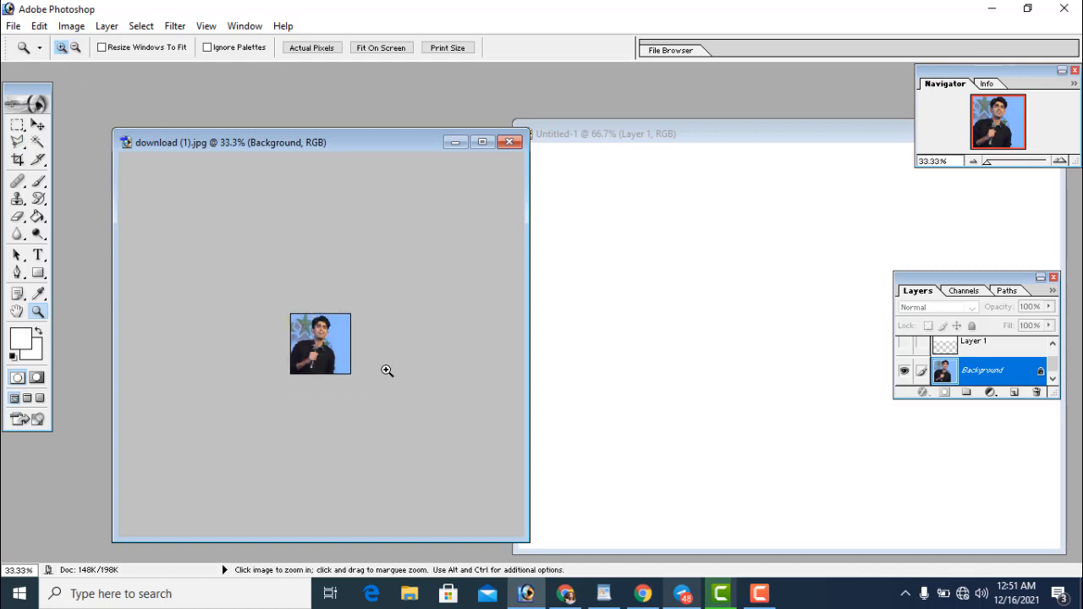
click(317, 363)
click(331, 339)
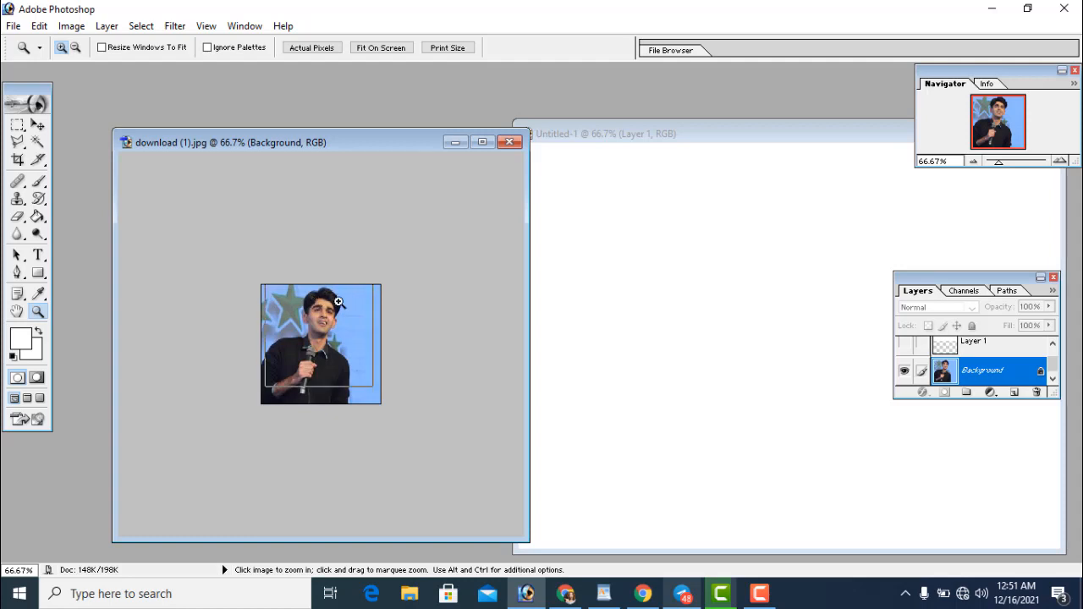
click(318, 305)
click(292, 347)
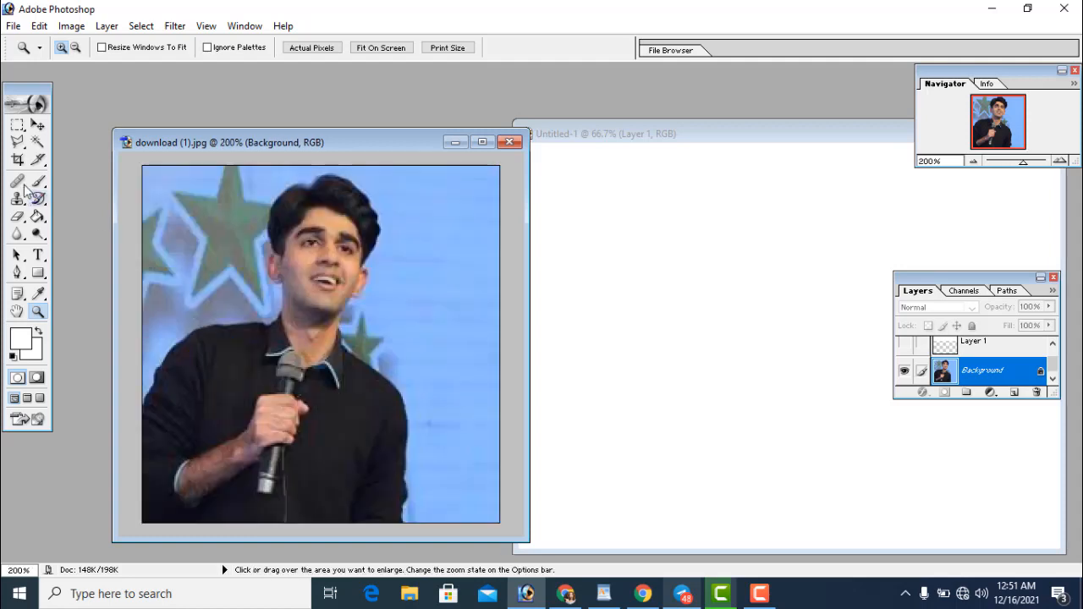
click(38, 124)
click(18, 142)
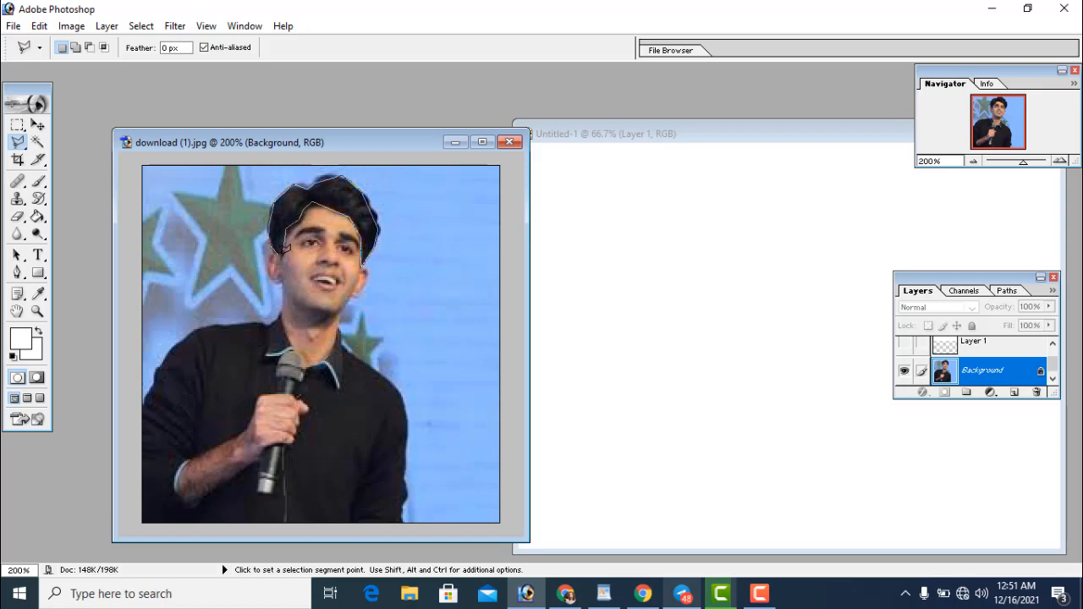
click(282, 249)
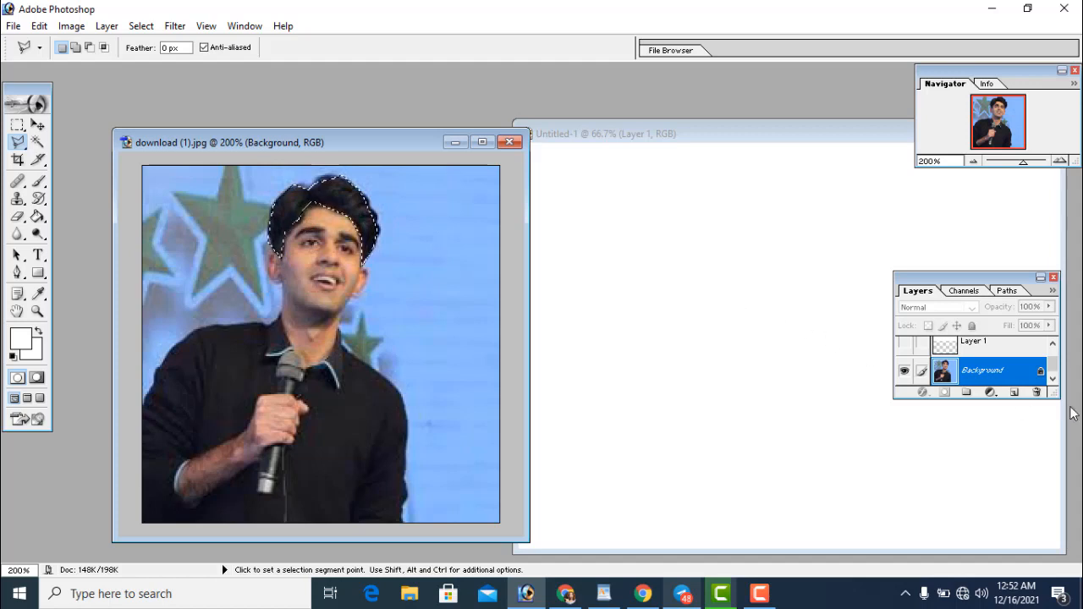
Make Layer 1 active and visible in the photo, and carry the hair-shaped selection outline over to the Untitled-1 document.
drag(1056, 370, 1055, 357)
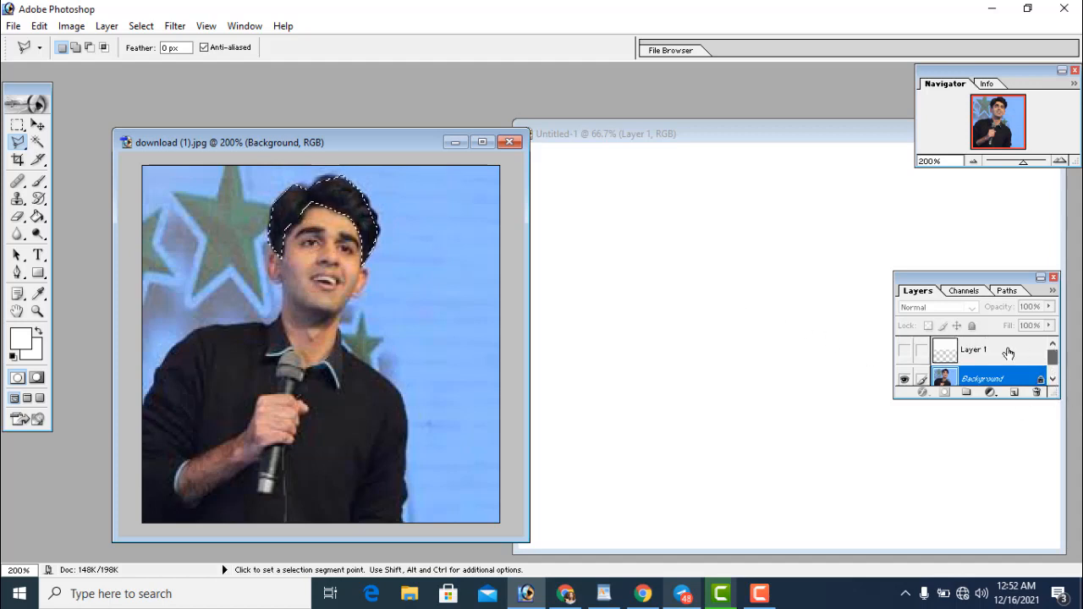
click(980, 353)
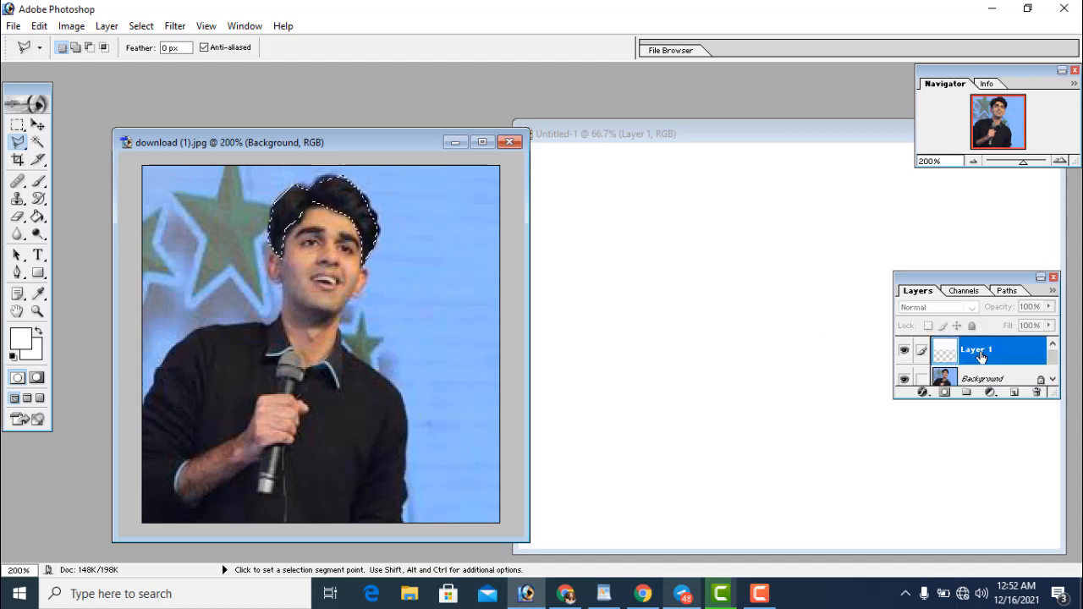
click(904, 349)
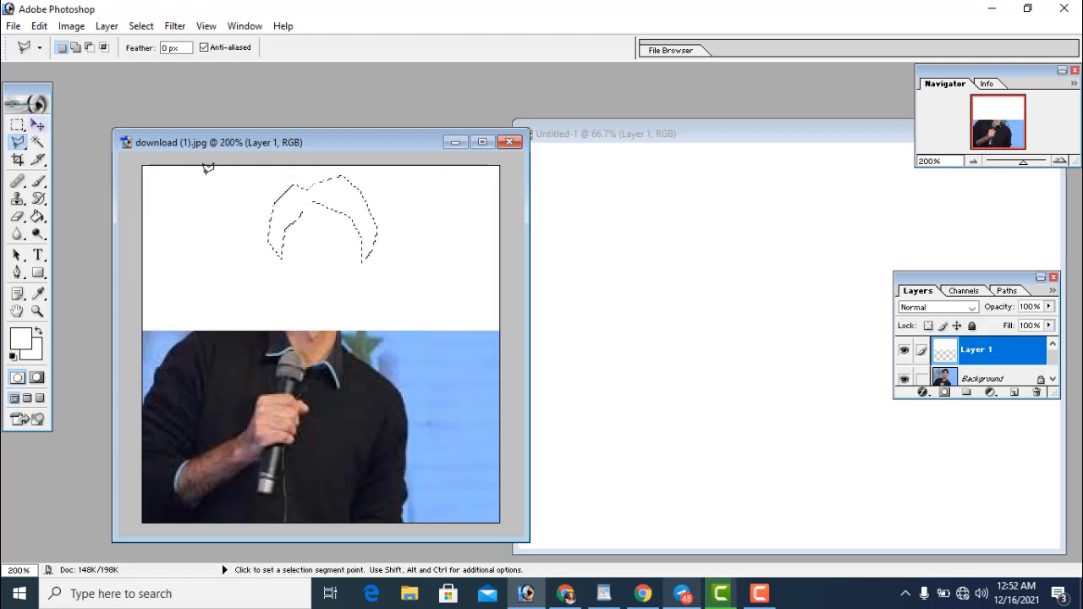
mouse_move(342, 204)
mouse_down()
mouse_move(308, 437)
mouse_move(344, 252)
mouse_move(331, 220)
mouse_move(748, 331)
mouse_up()
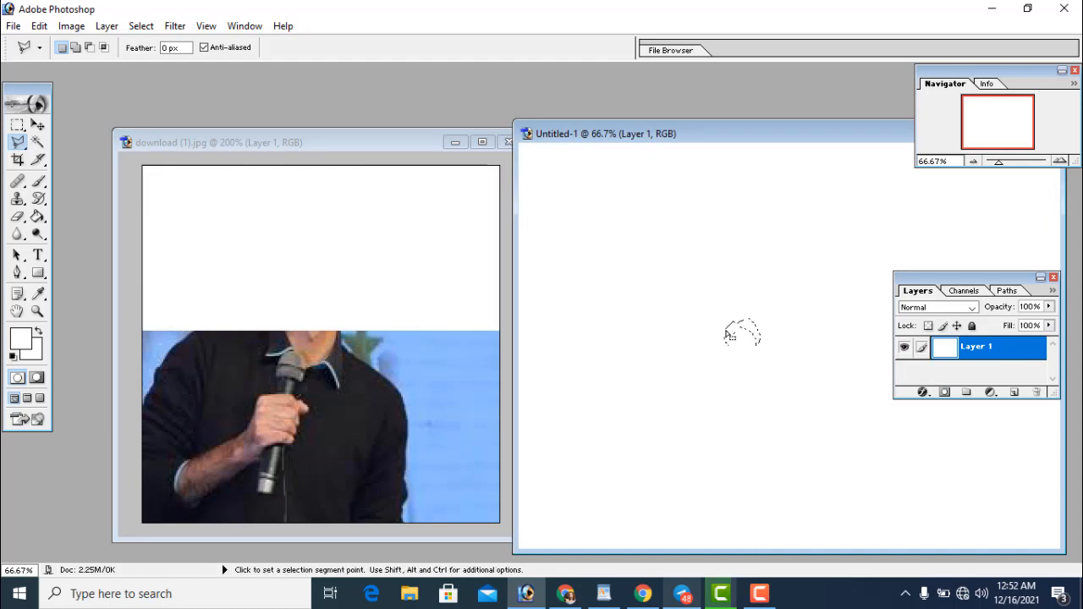
Scale the hair-shaped white selection in Untitled-1 to 284.2% width and 198.3% height with Free Transform and apply it.
key(ctrl+t)
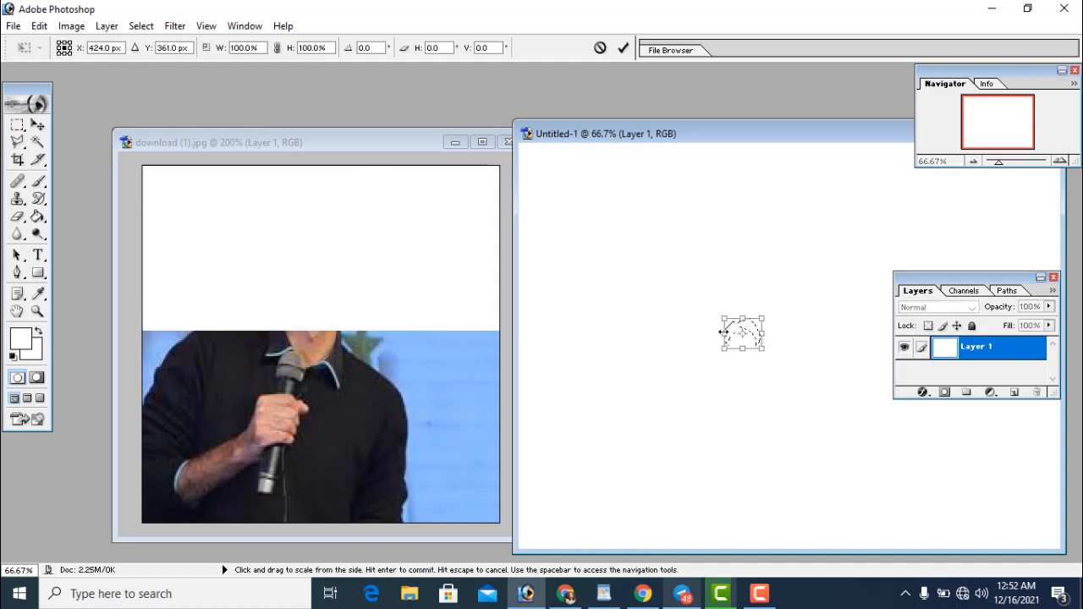
drag(723, 318, 653, 286)
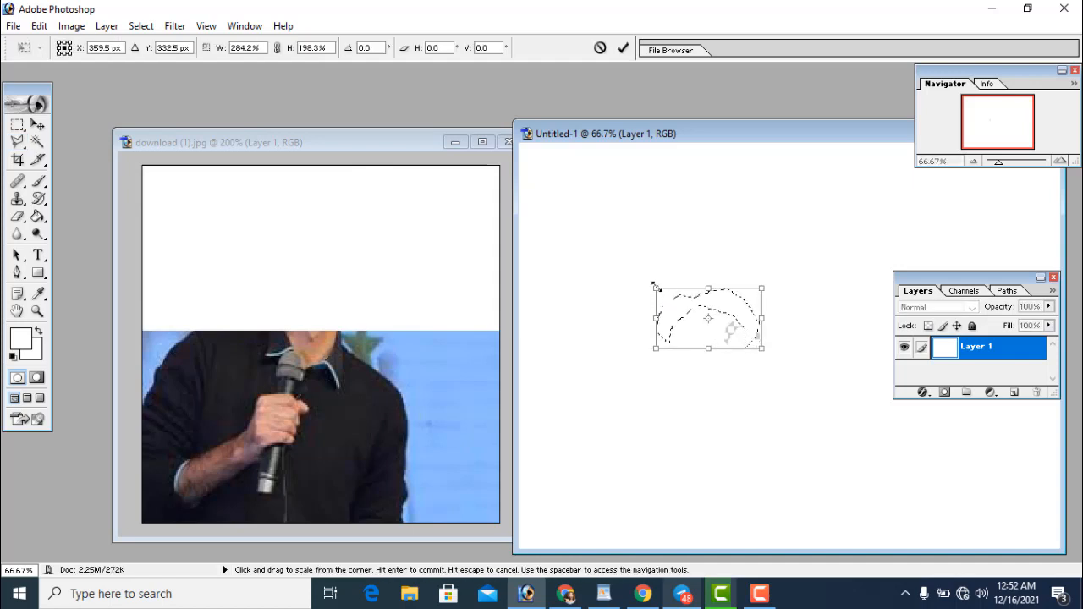
key(l)
key(Return)
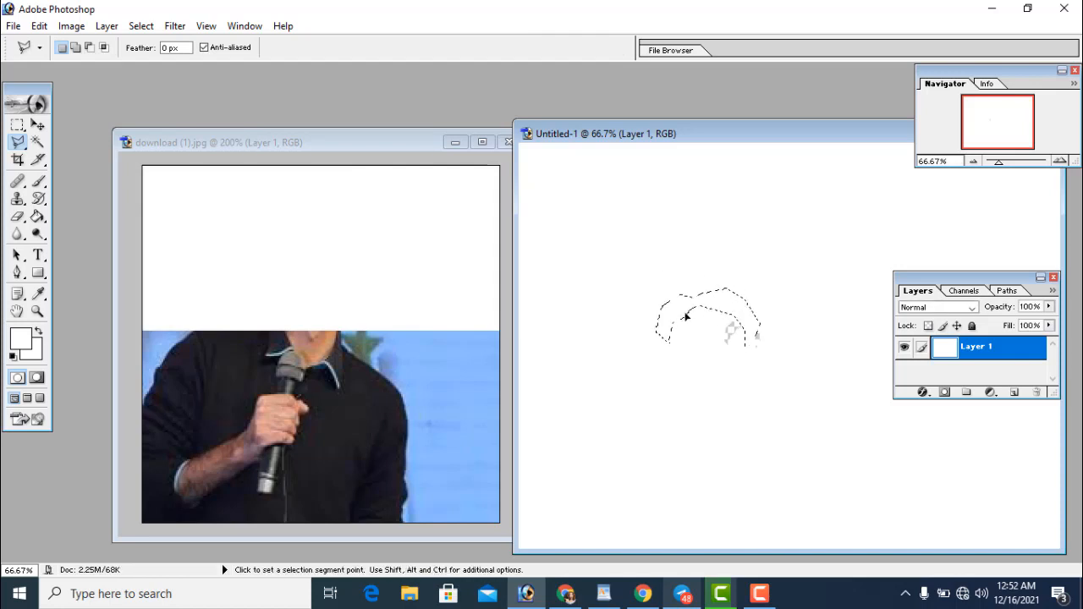
Delete the white Layer 1 from the photo document.
click(341, 280)
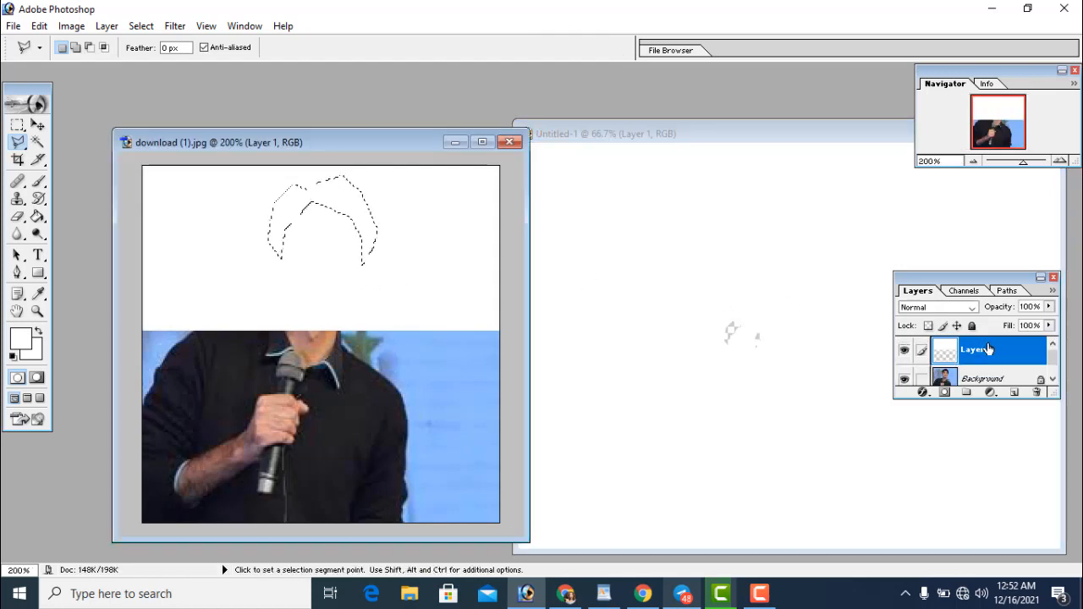
drag(984, 351, 1034, 393)
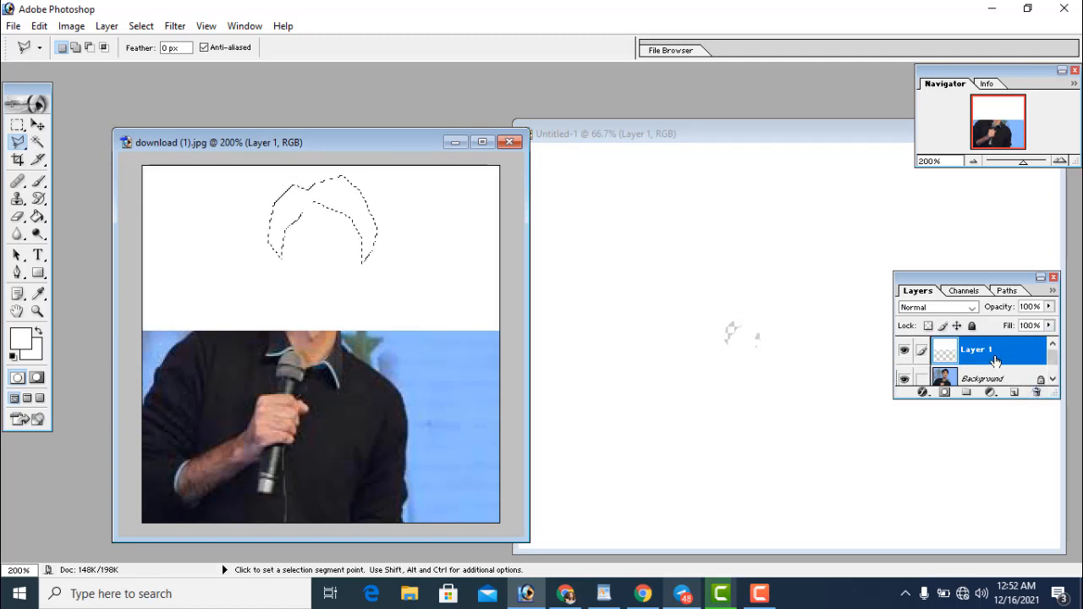
drag(994, 361, 1037, 396)
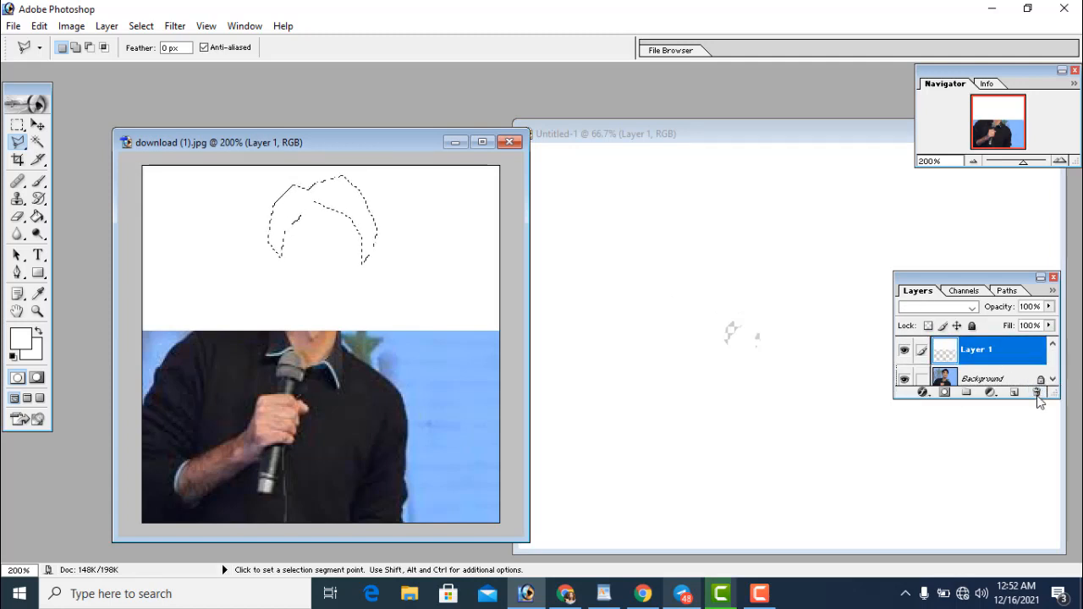
Move the hair-shaped white selection from Untitled-1 into the photo as a layer with the Move tool.
click(736, 310)
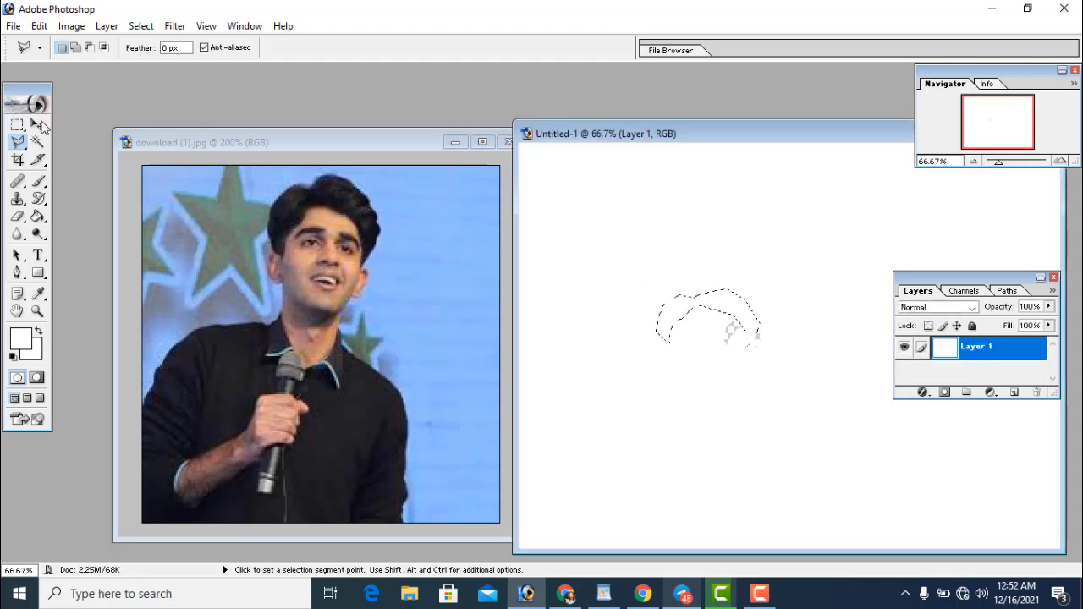
click(36, 125)
drag(767, 306, 399, 252)
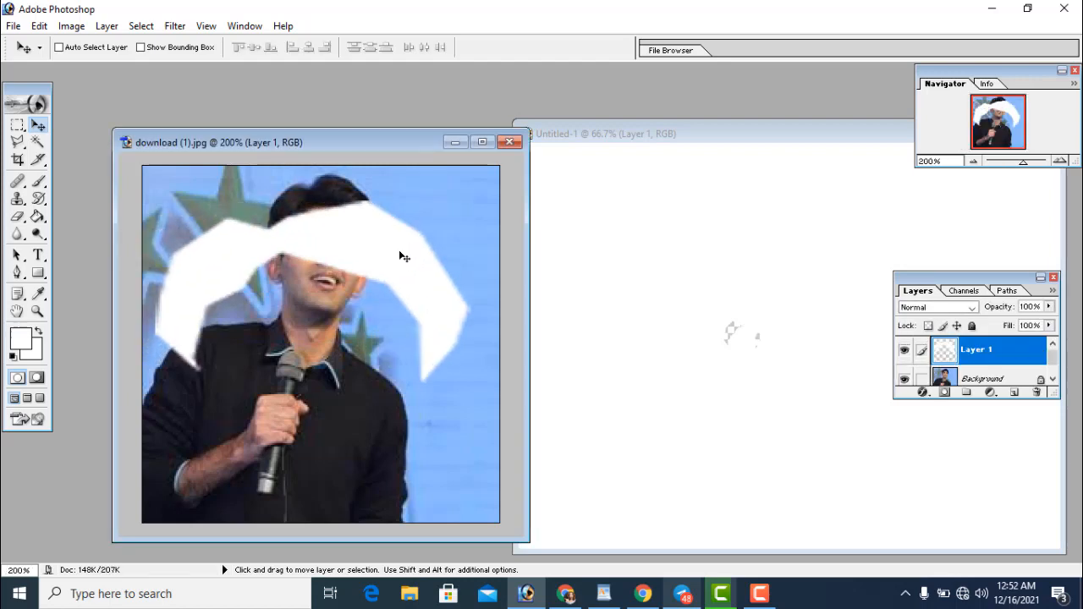
Show the rulers, fit the white shape over the man's hair at 36.4% width and 53.5% height, and apply the transformation.
key(ctrl+r)
key(ctrl+t)
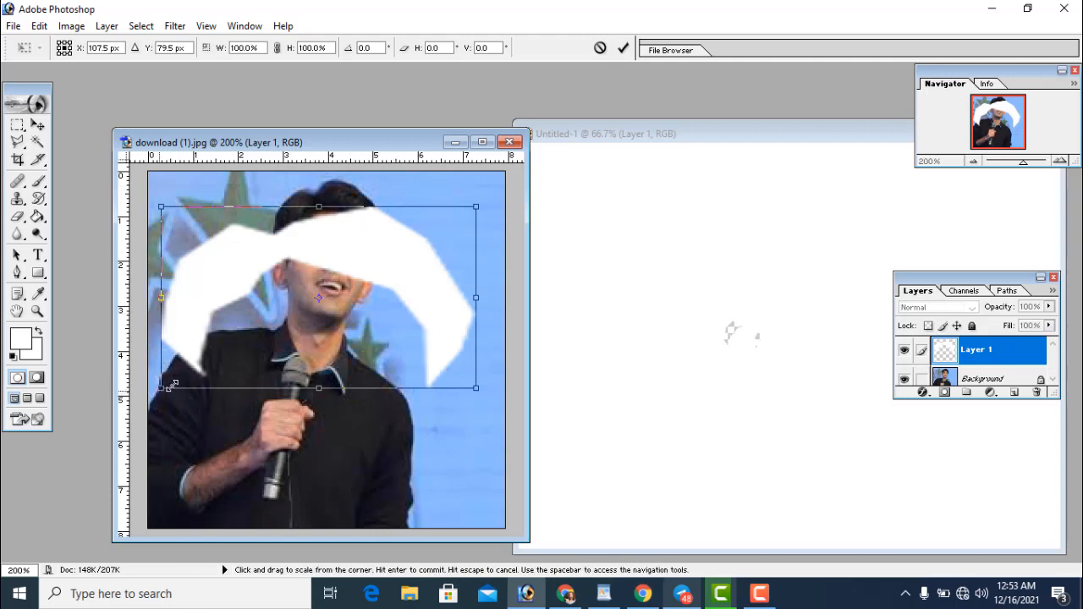
drag(160, 394, 271, 262)
drag(440, 196, 380, 176)
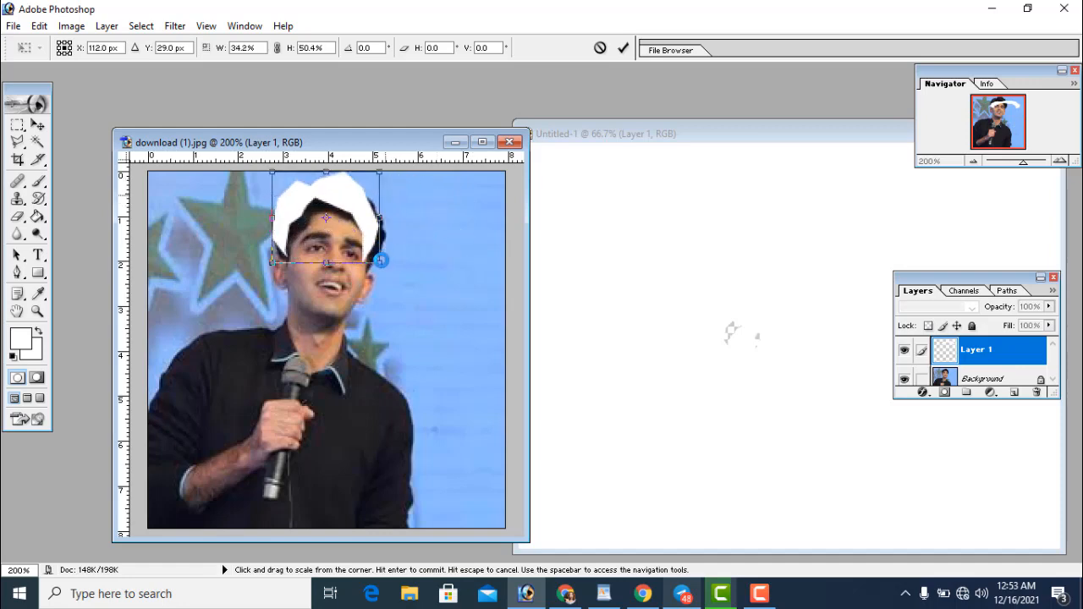
mouse_move(380, 263)
mouse_down()
mouse_move(390, 282)
mouse_move(389, 271)
mouse_up()
drag(273, 172, 274, 178)
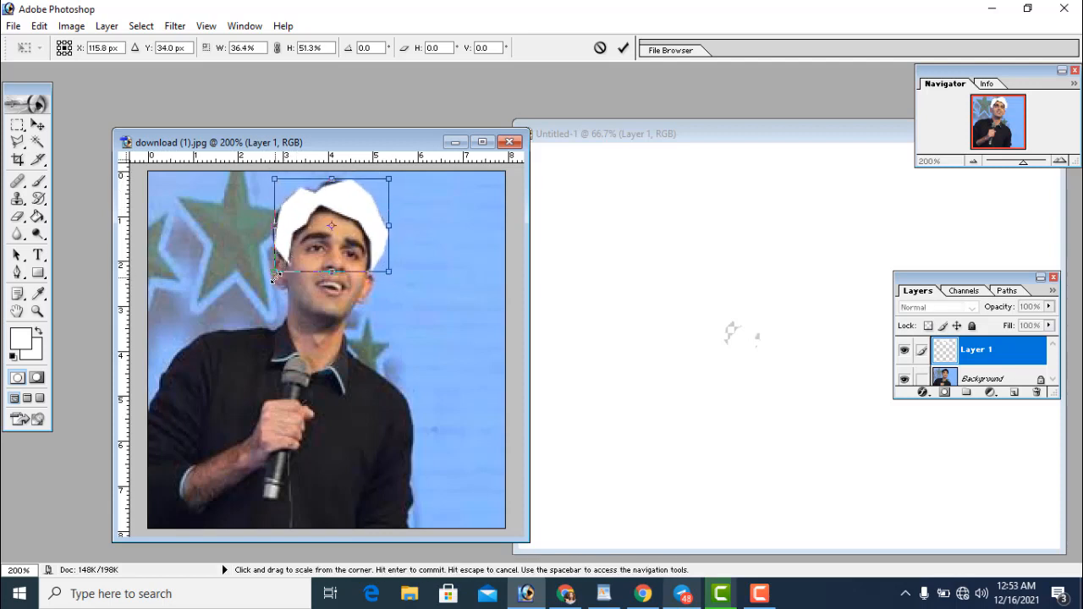
drag(275, 275, 275, 272)
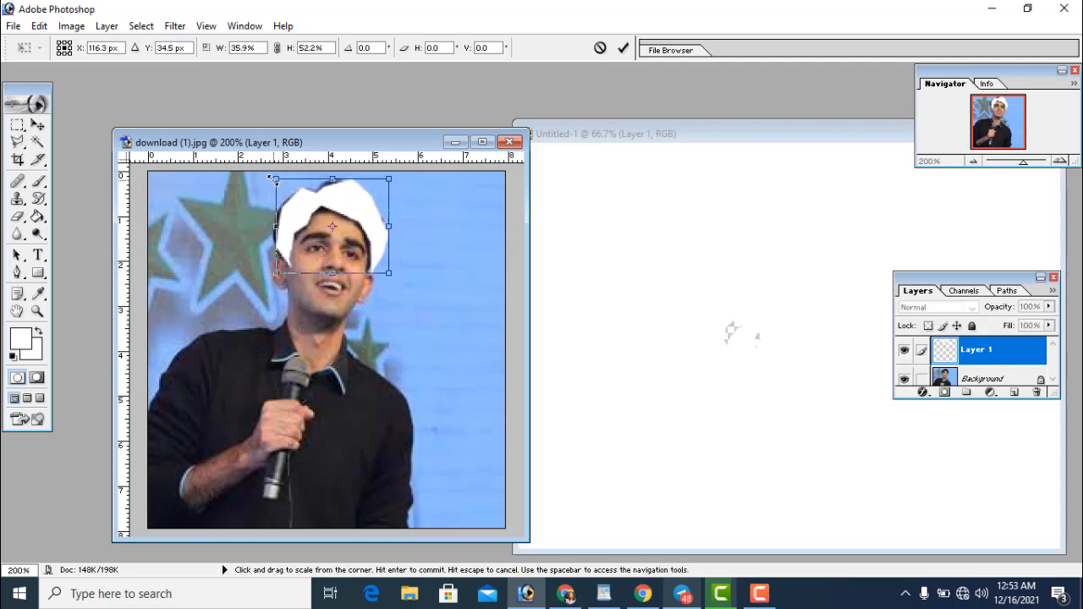
drag(272, 179, 267, 179)
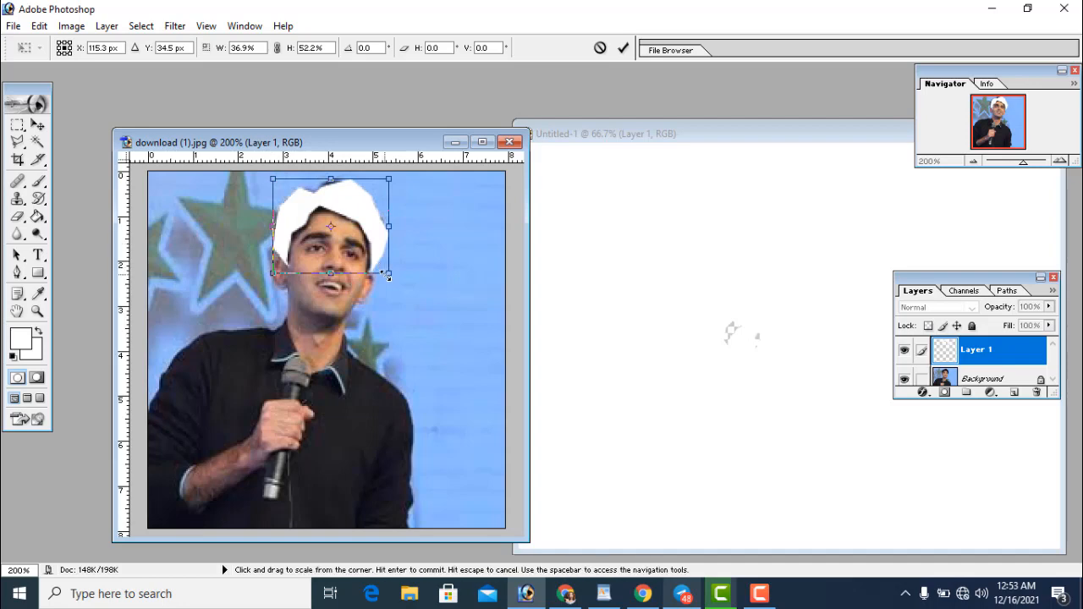
drag(388, 277, 387, 283)
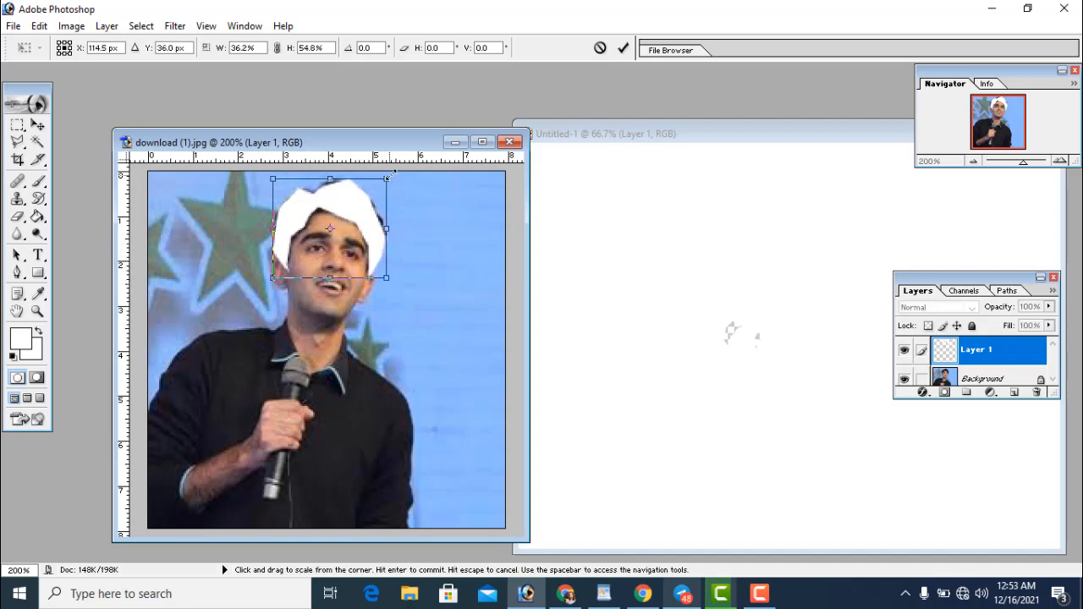
drag(389, 175, 391, 178)
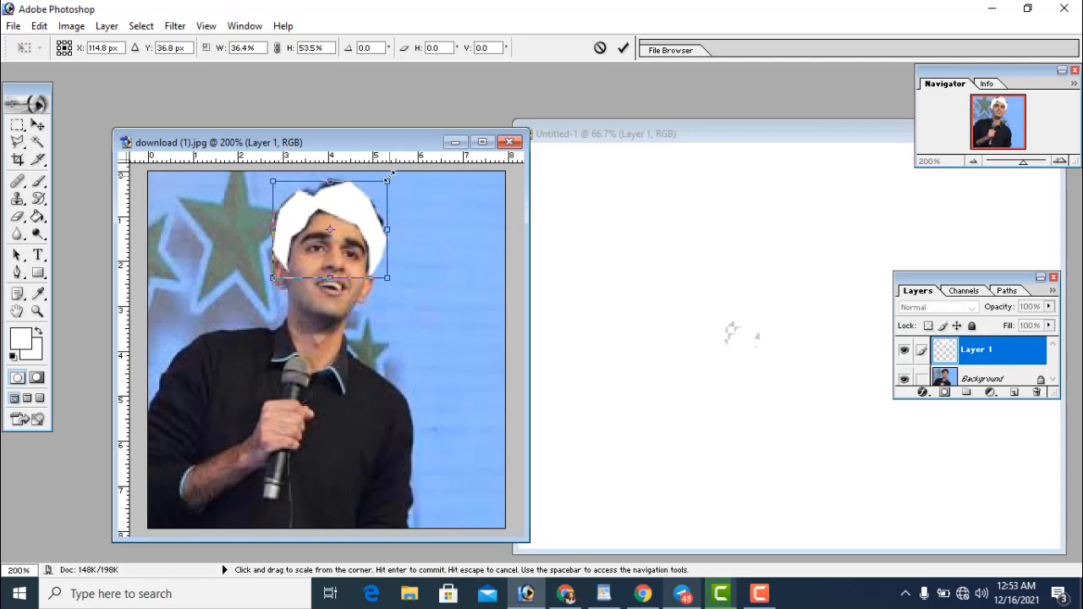
key(Return)
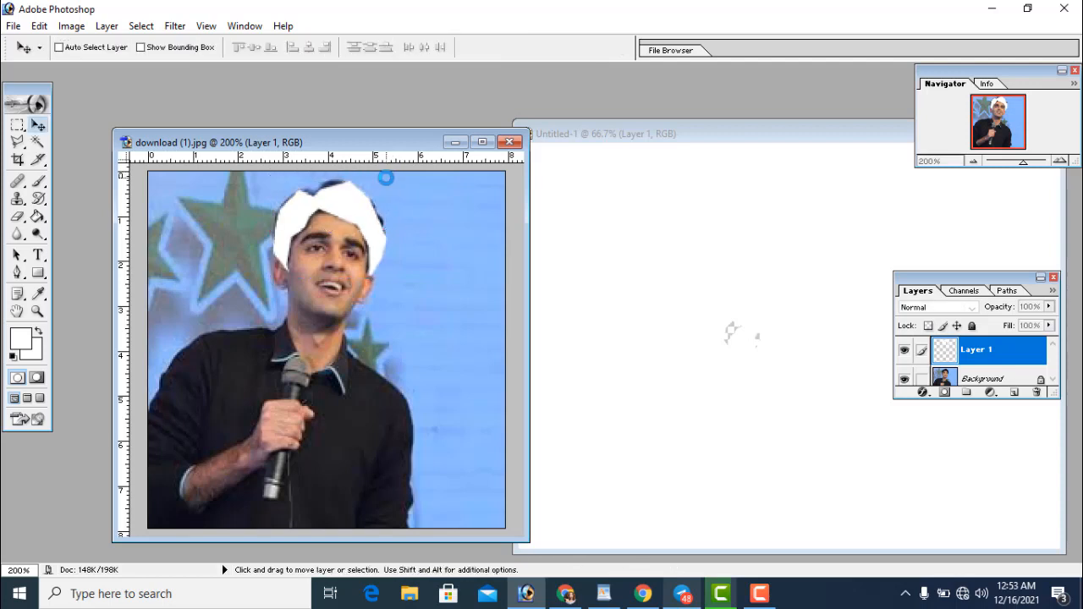
right_click(992, 357)
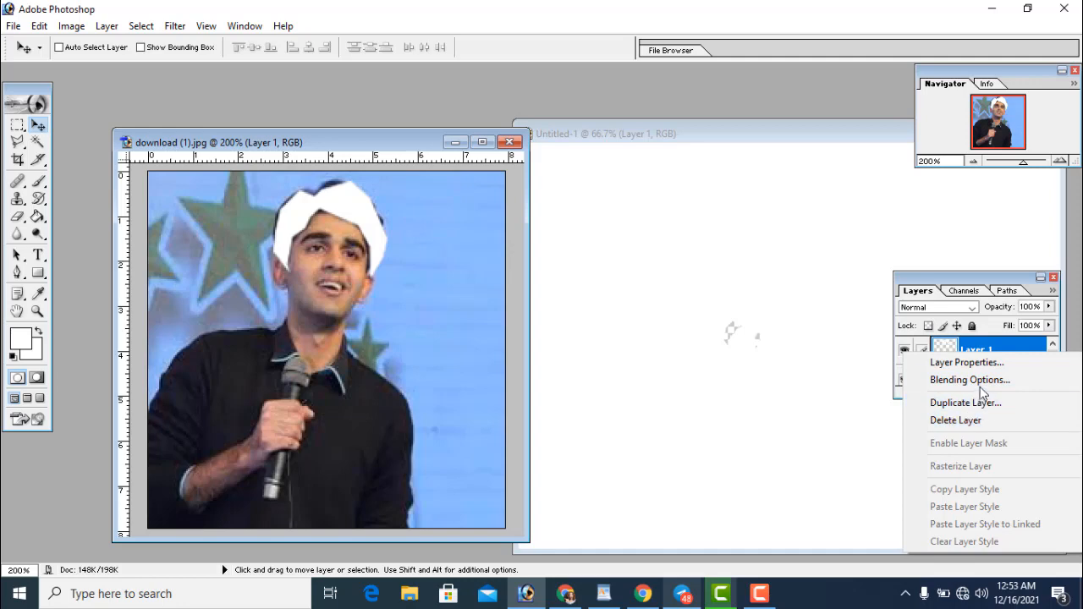
click(984, 364)
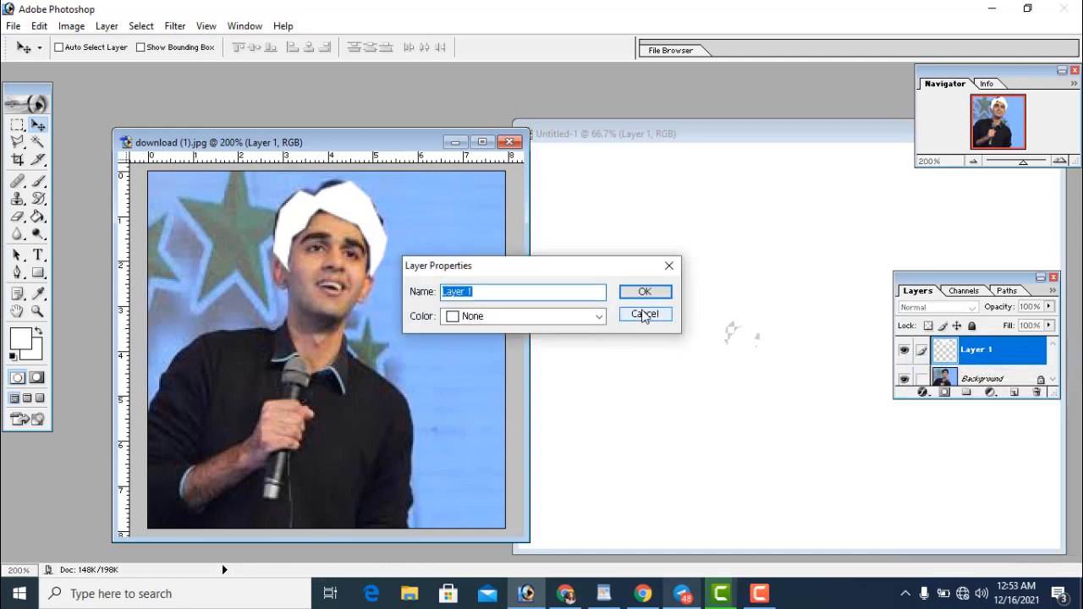
click(643, 315)
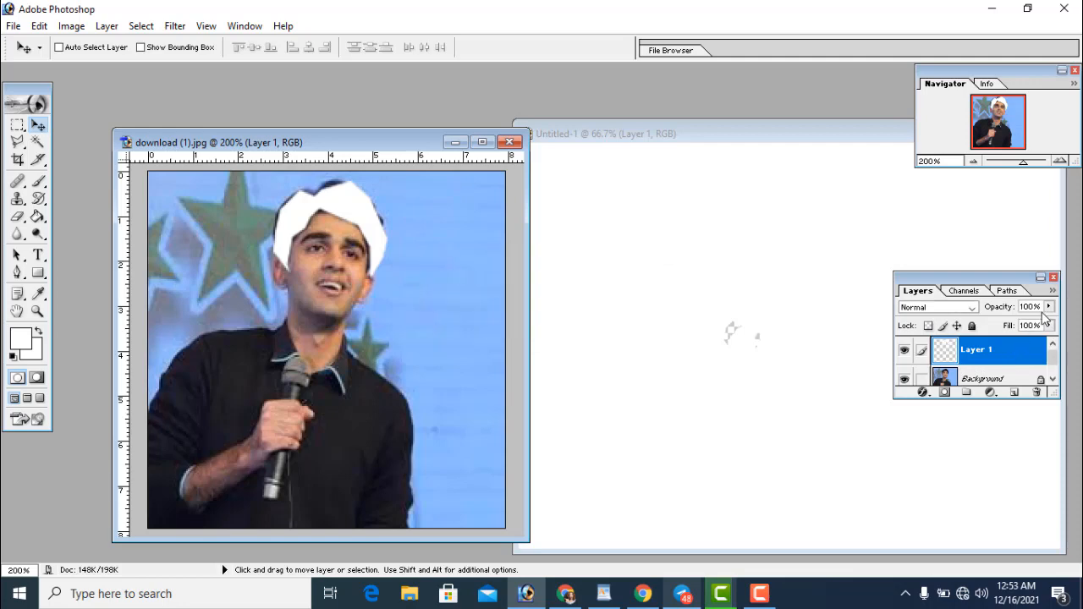
Lower Layer 1's opacity to 44% and try the Dissolve and Darken blend modes on it.
click(1050, 307)
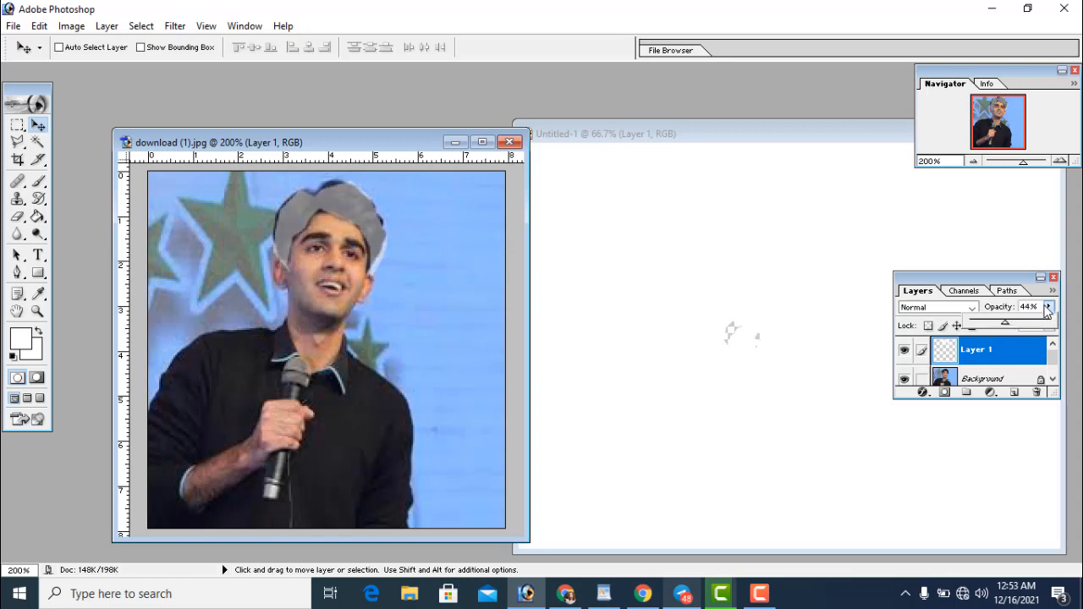
click(1047, 308)
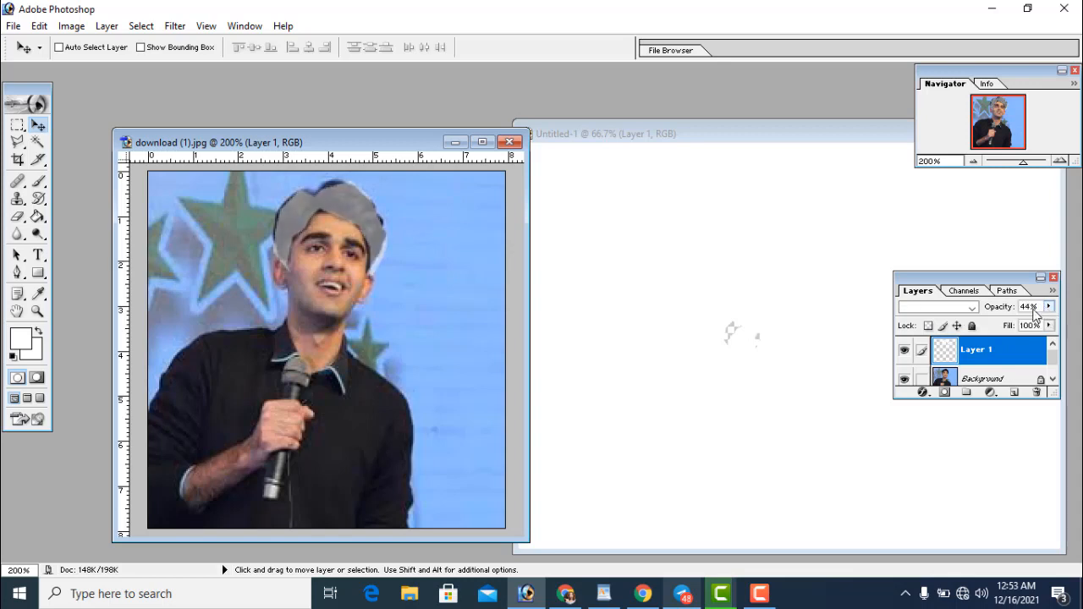
click(975, 309)
click(944, 329)
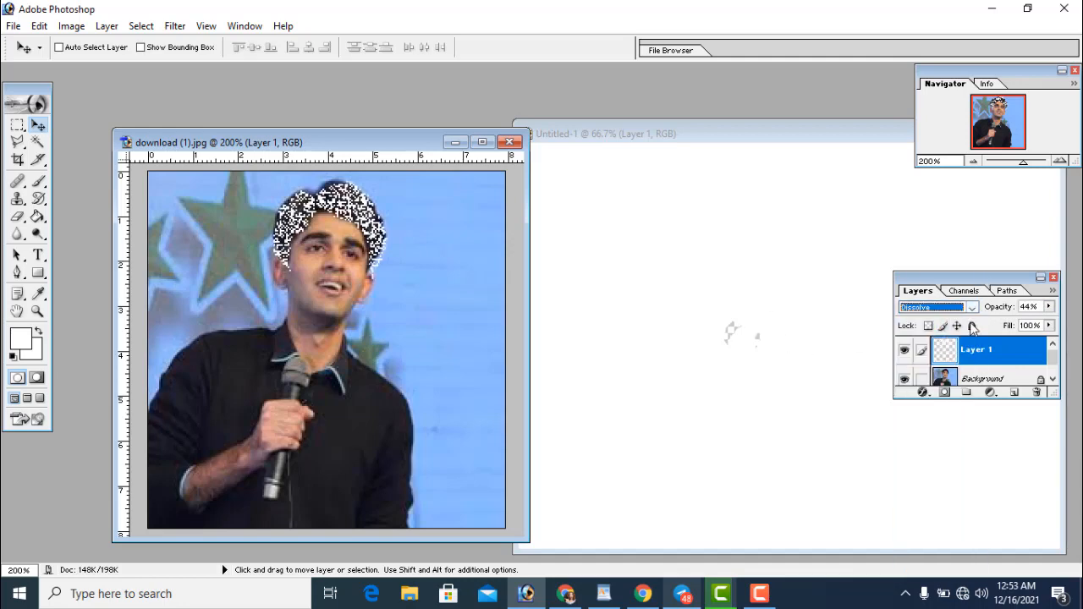
click(971, 310)
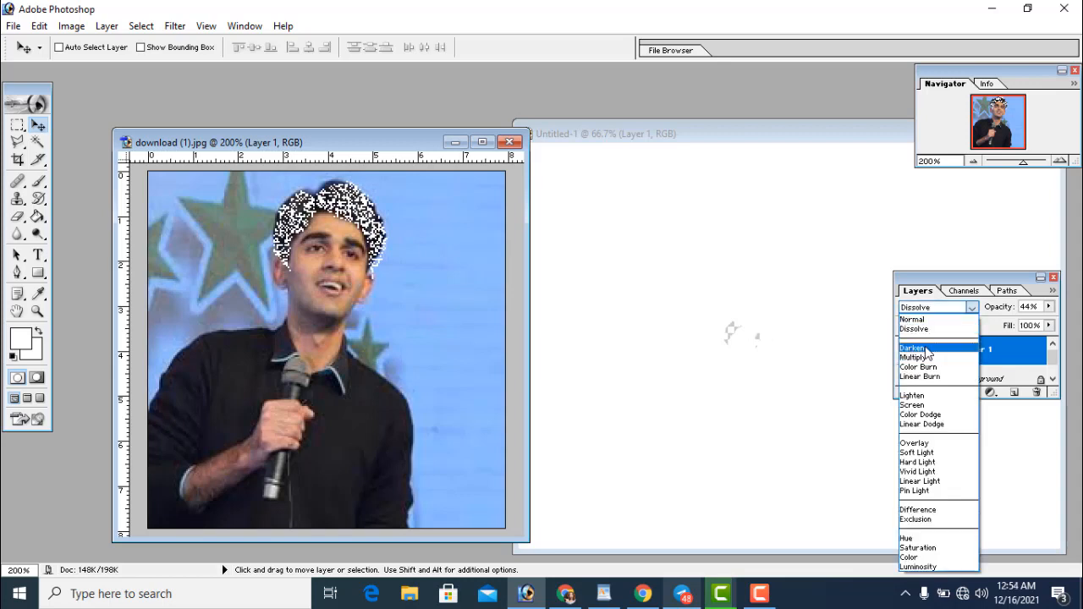
click(927, 340)
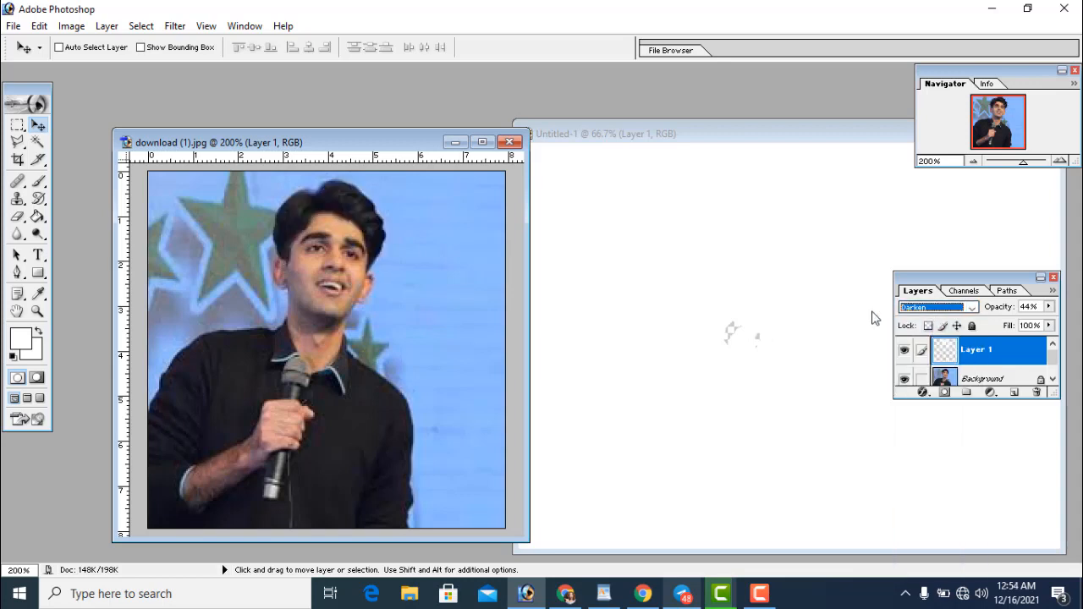
Try the Multiply blend mode on Layer 1 over the man's hair.
click(971, 310)
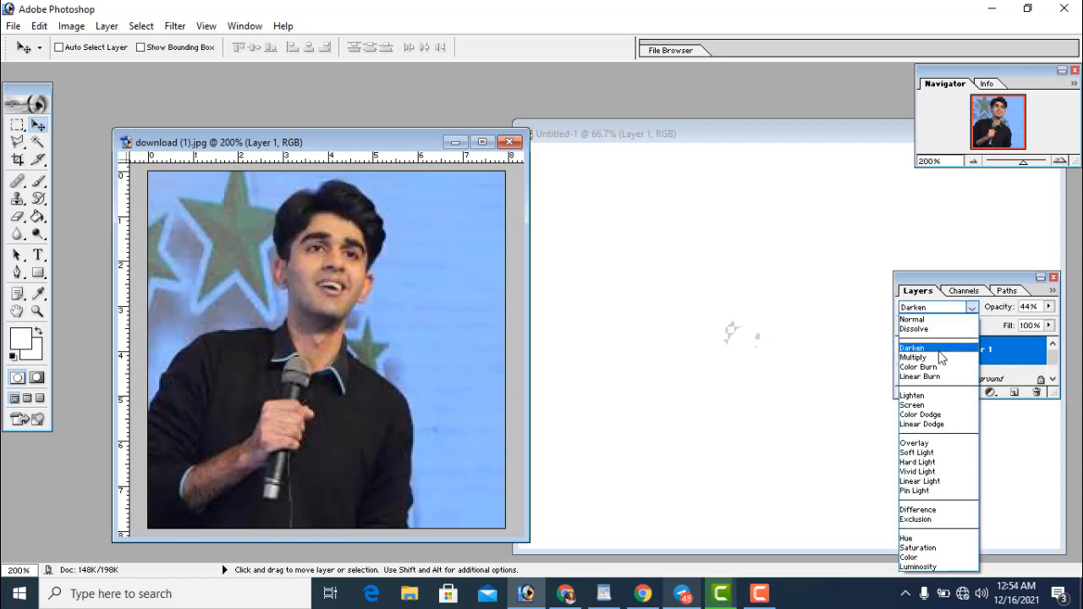
click(939, 358)
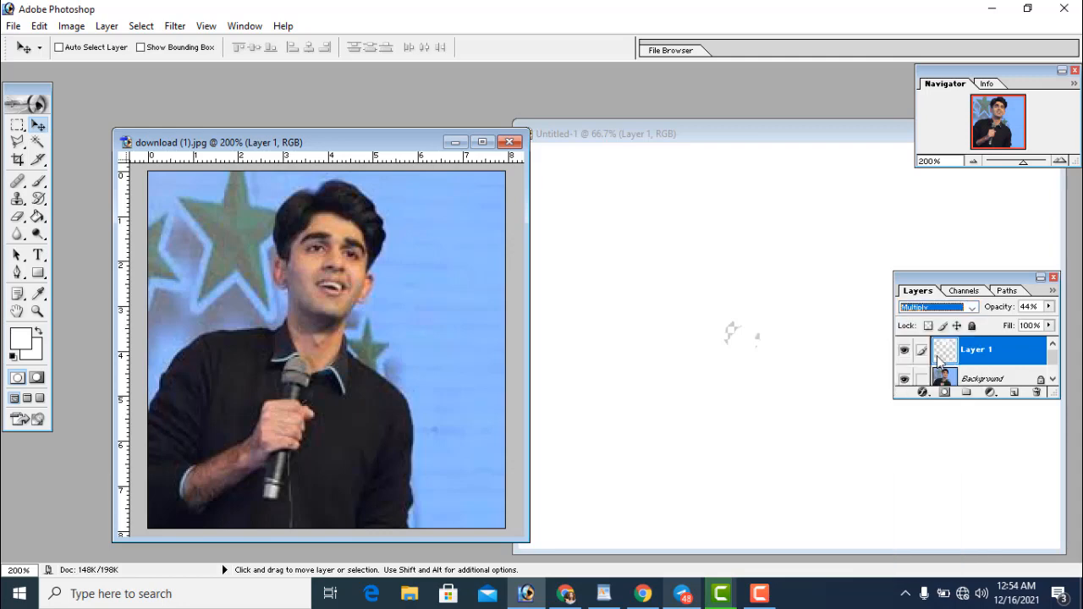
click(830, 314)
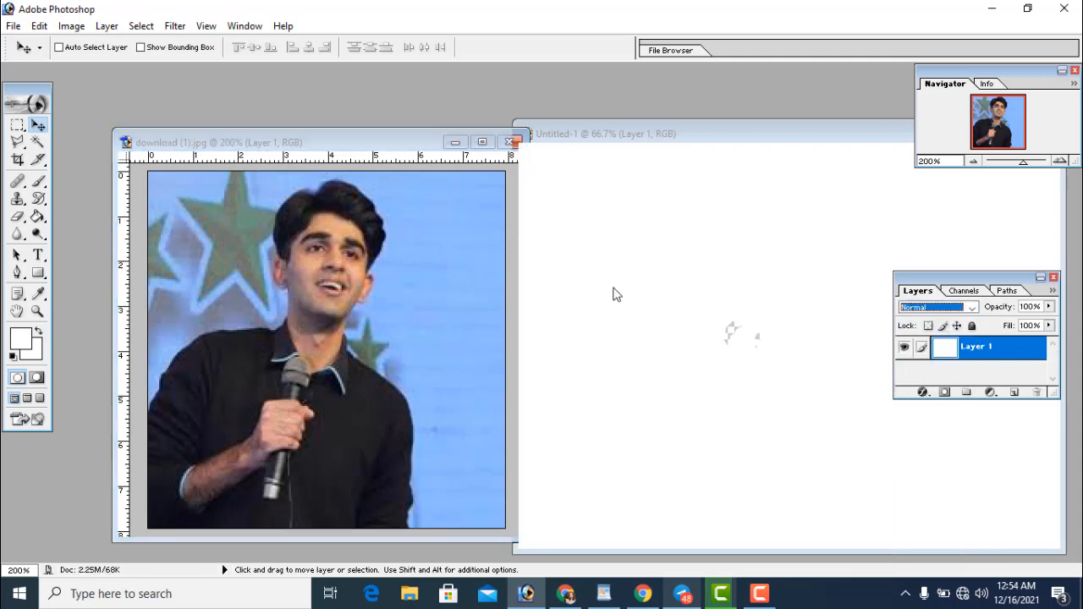
click(352, 266)
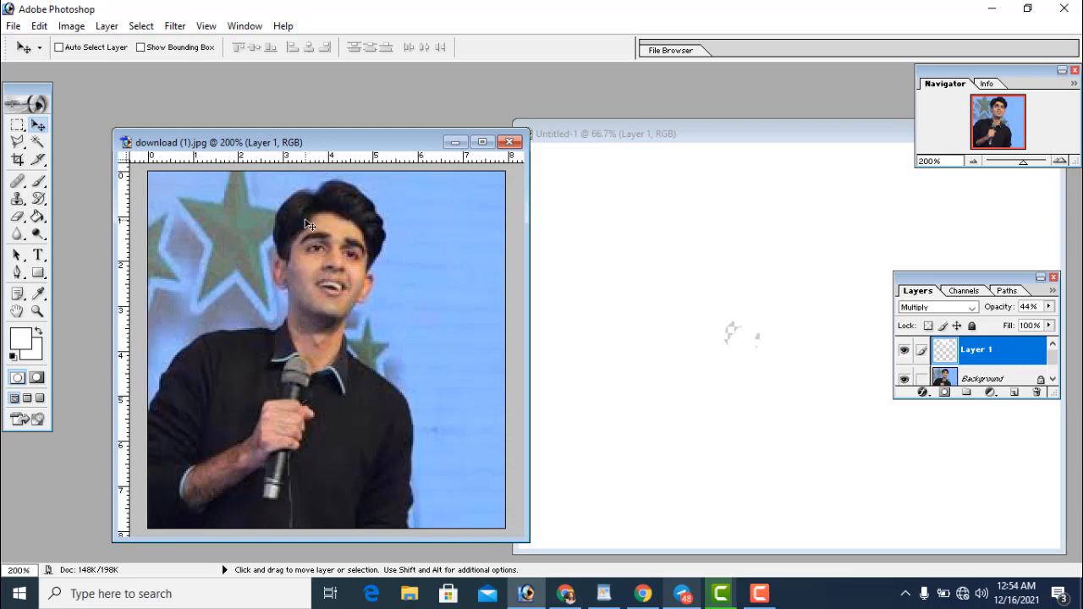
Step back through the history of the photo to the hair selection on the Background layer with Layer 1 hidden.
key(alt)
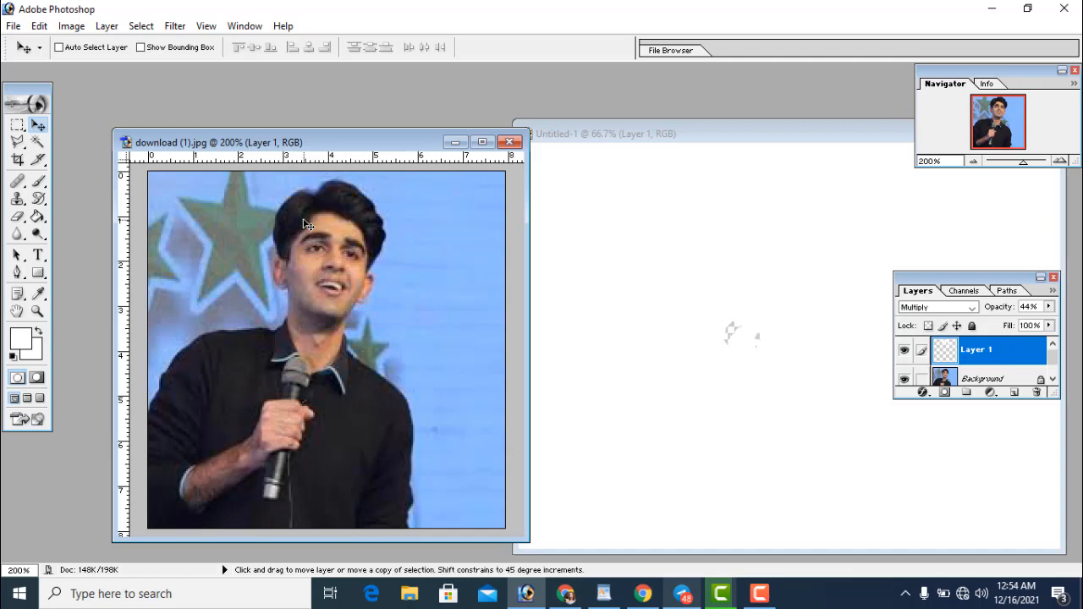
key(shift+alt+n)
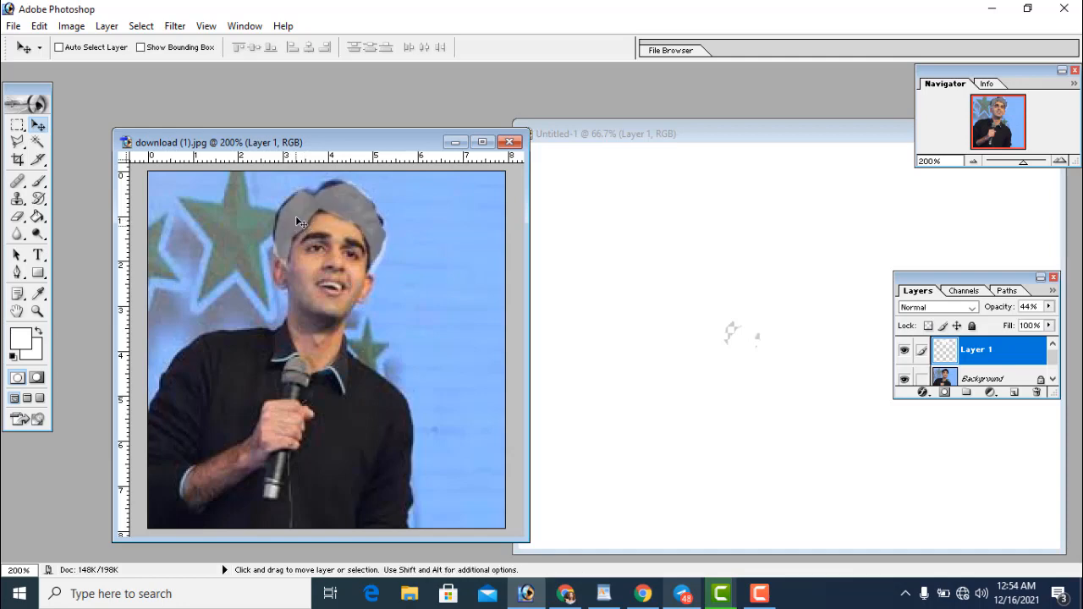
key(ctrl+alt+z)
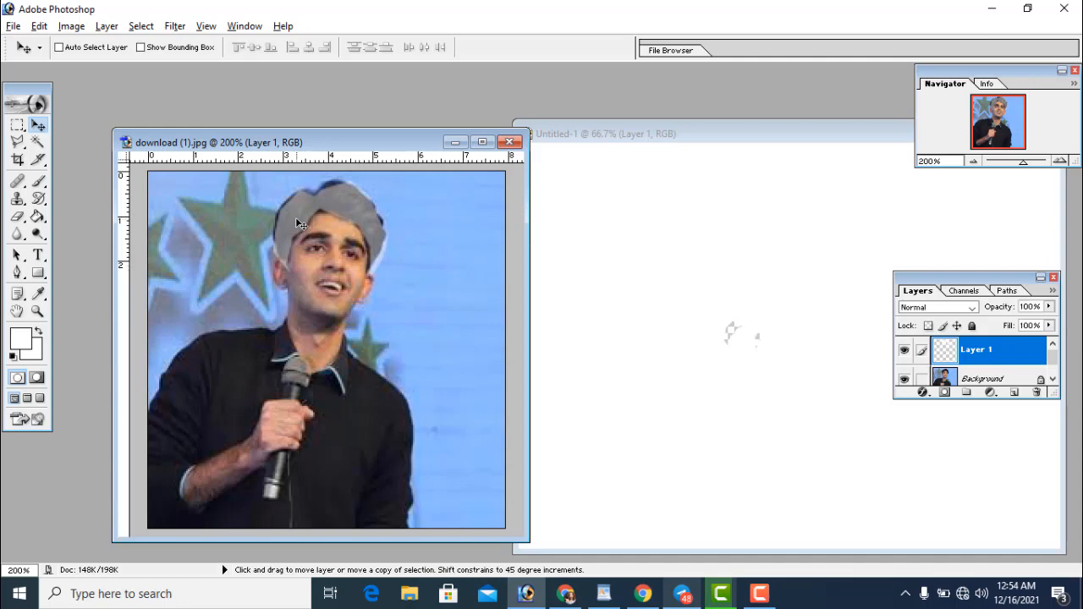
key(ctrl+alt+z)
key(ctrl+alt+z)
key(ctrl+alt+z)
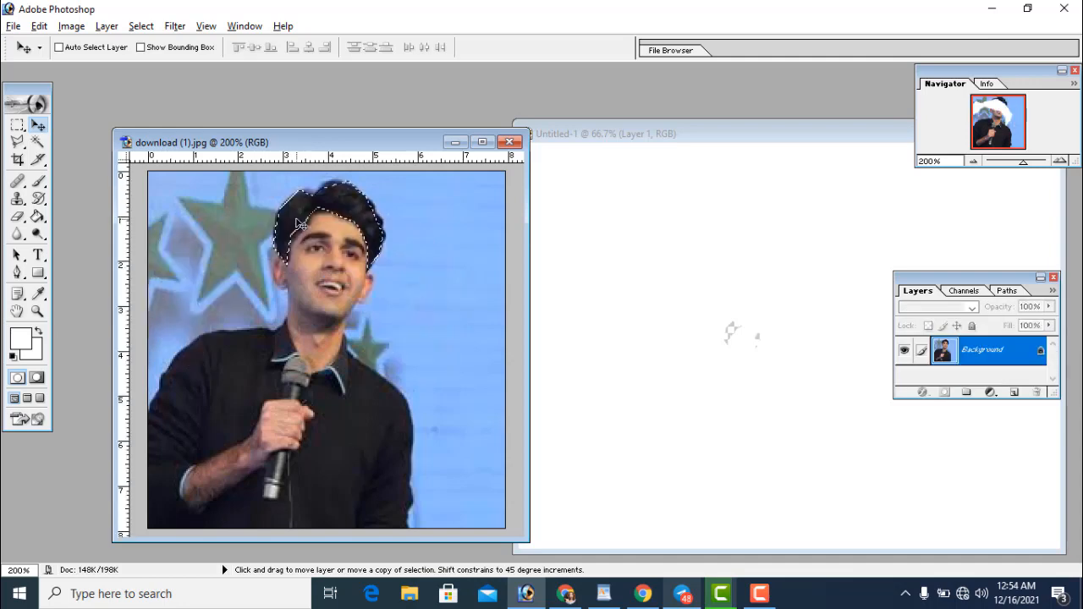
key(ctrl+alt+z)
key(ctrl+alt+z)
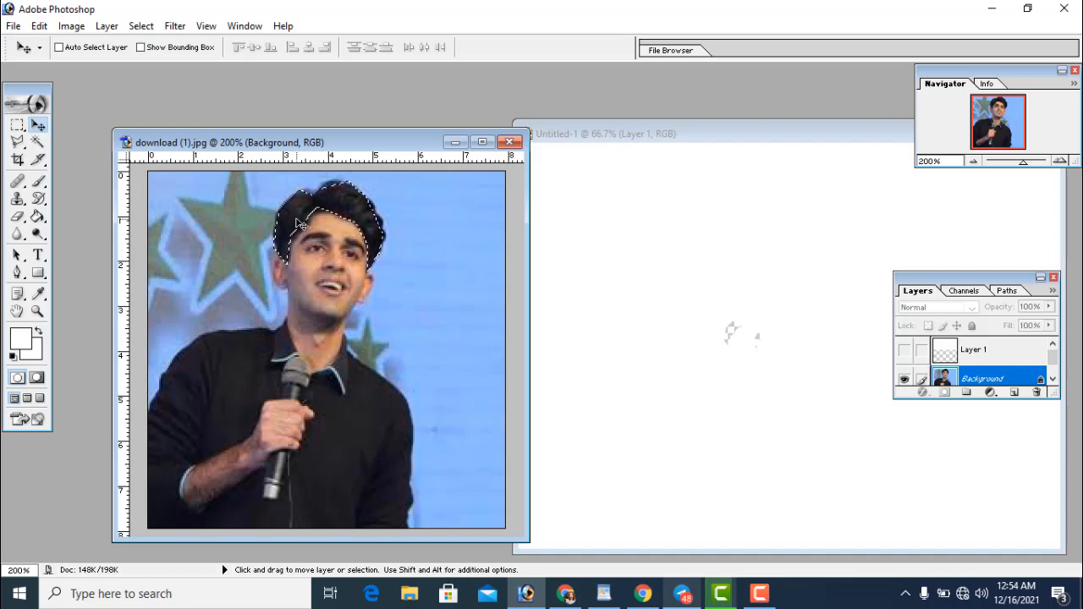
Tint the selected hair dark red with a Color Balance adjustment of the midtones toward red and deselect it.
key(ctrl+b)
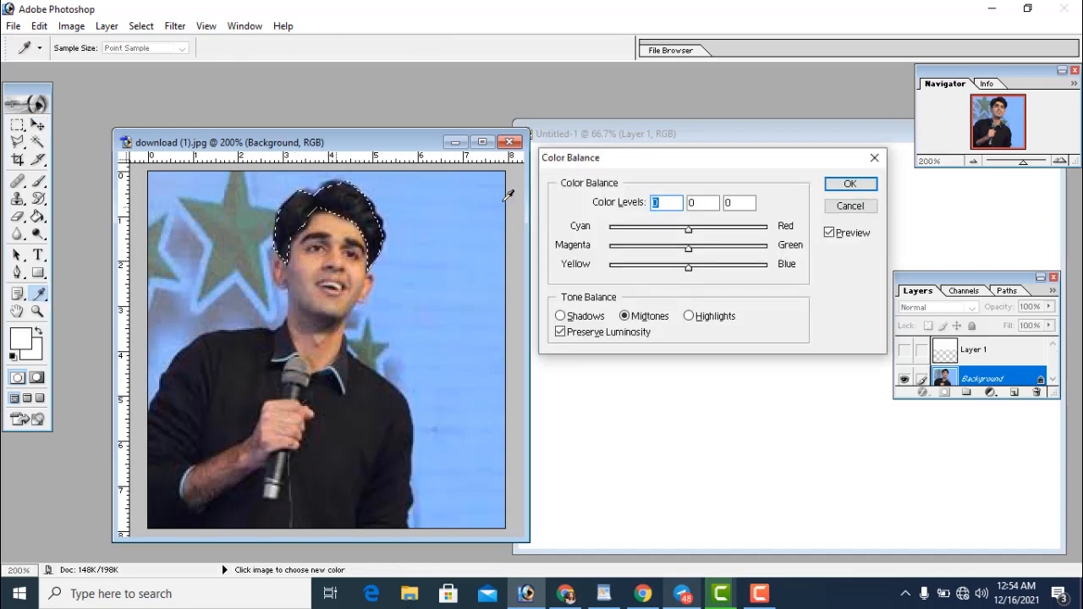
drag(684, 235, 755, 239)
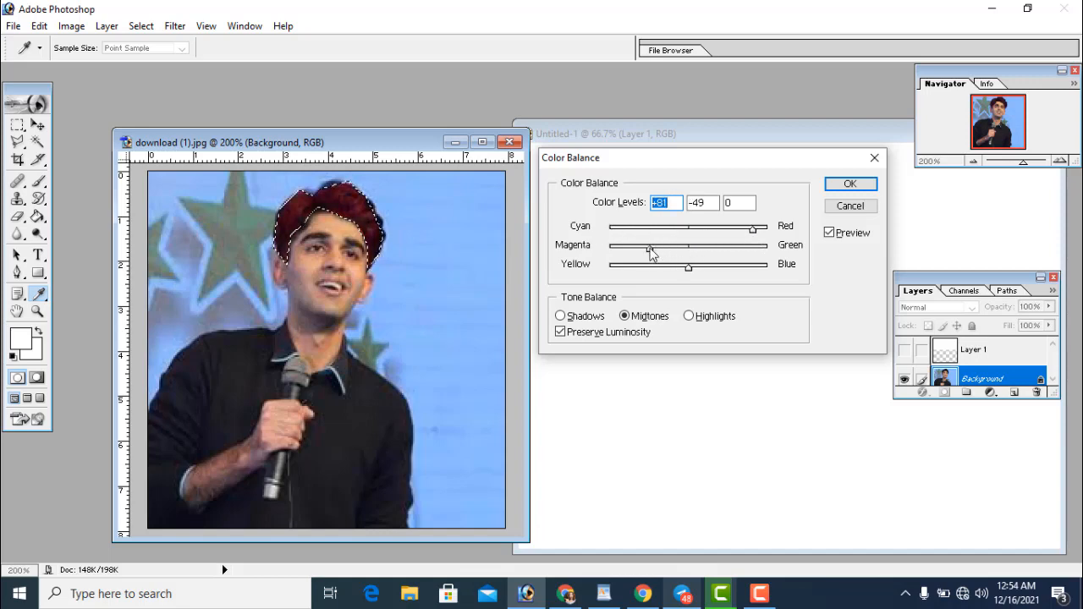
mouse_move(692, 253)
mouse_down()
mouse_move(651, 275)
mouse_move(699, 269)
mouse_up()
drag(752, 230, 738, 227)
click(849, 183)
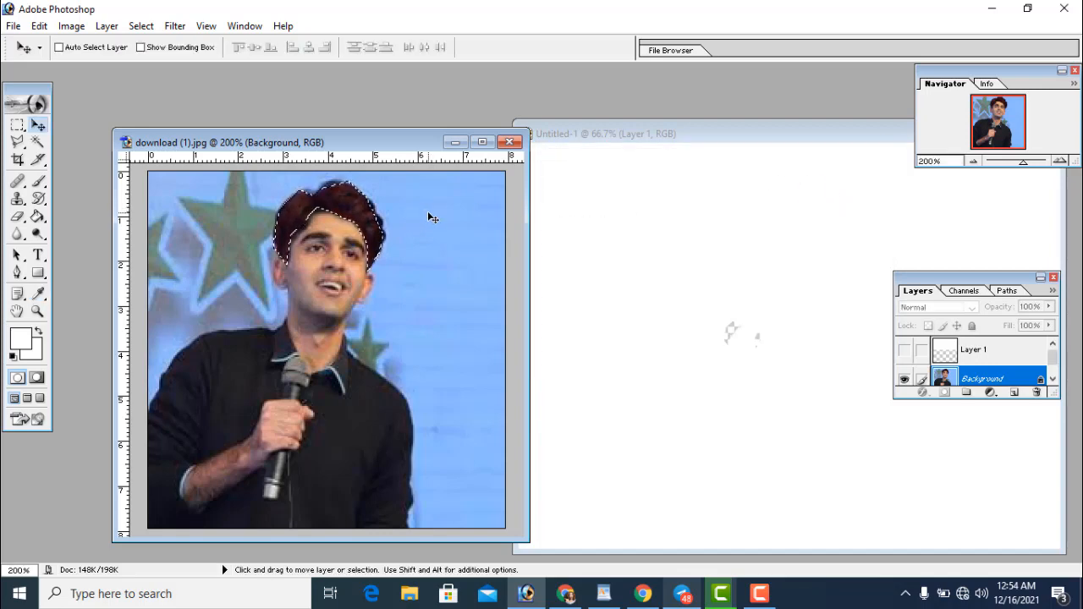
key(ctrl+d)
Select the man's black sweater on the Background layer with the Magic Wand at tolerance 32.
click(36, 141)
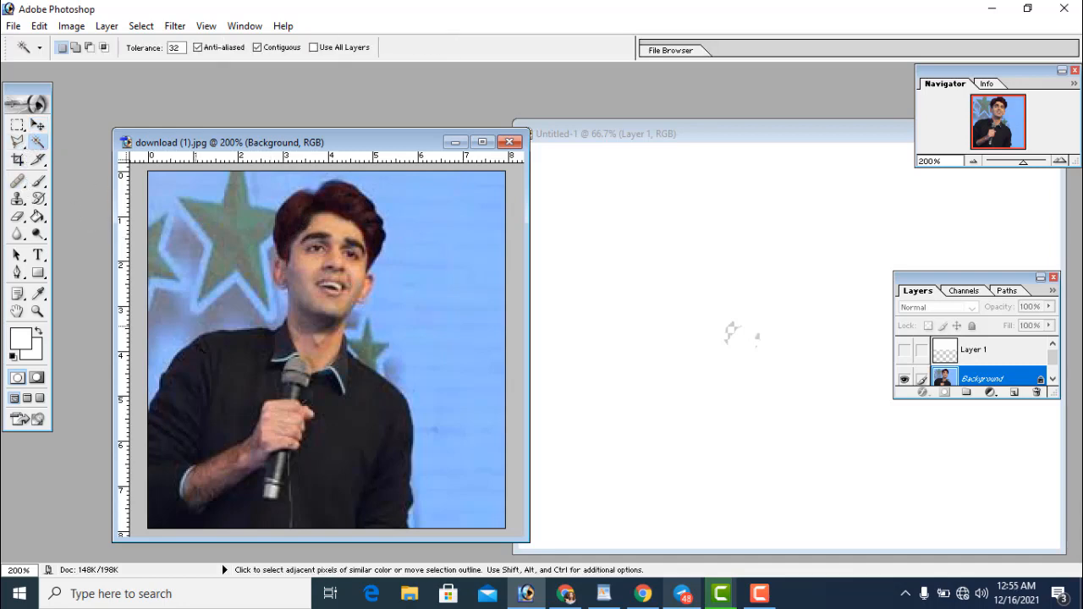
click(228, 396)
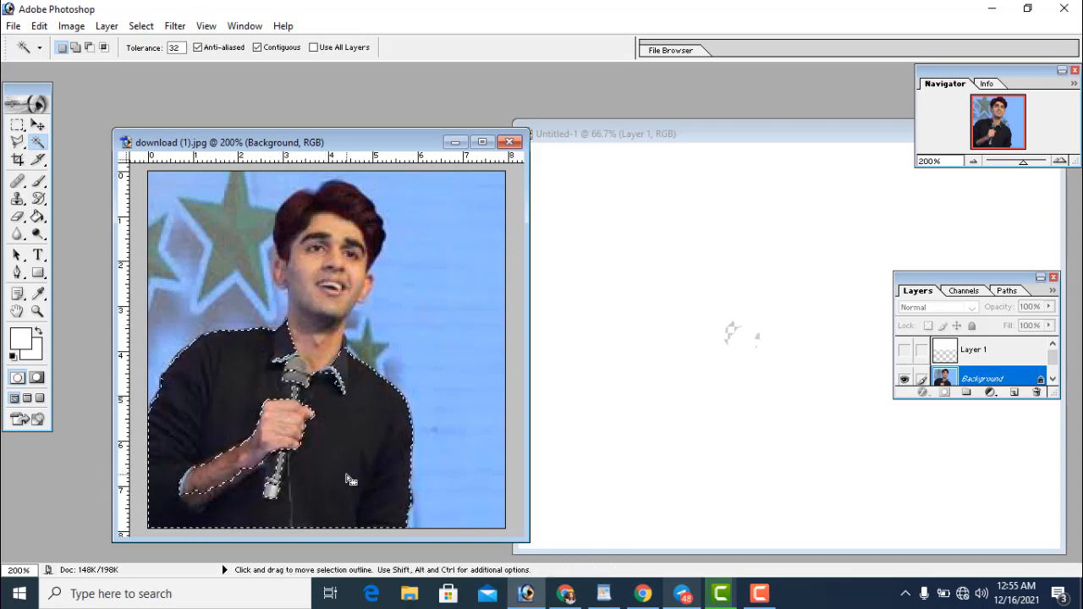
key(ctrl)
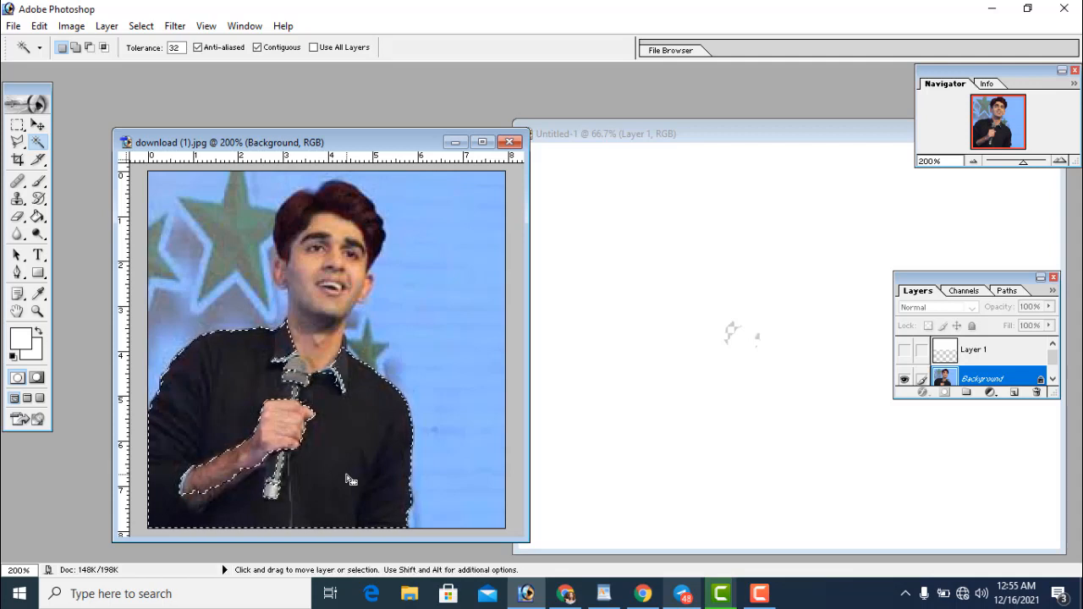
Try recolouring the selected sweater red with Color Balance levels of +100, -100 and -42.
key(ctrl+b)
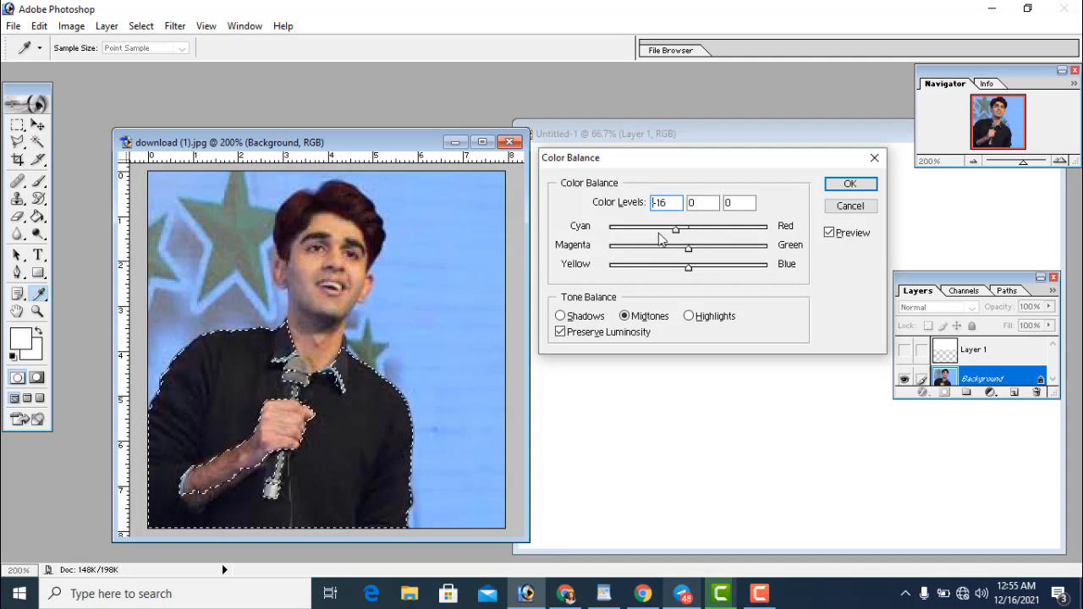
mouse_move(688, 250)
mouse_down()
mouse_move(718, 252)
mouse_move(684, 271)
mouse_up()
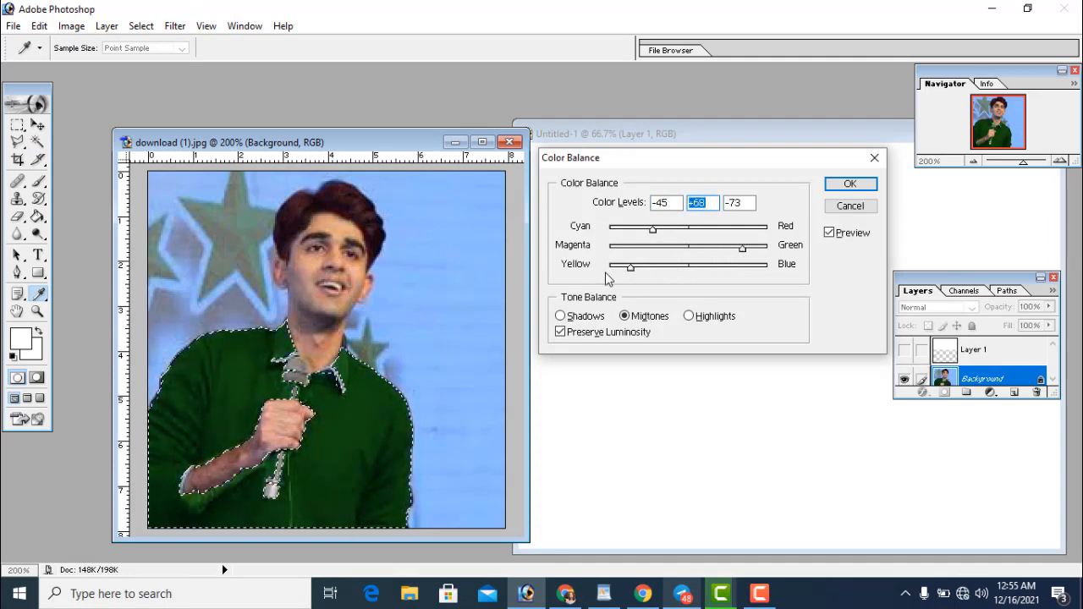
drag(606, 274, 549, 273)
drag(651, 253, 595, 253)
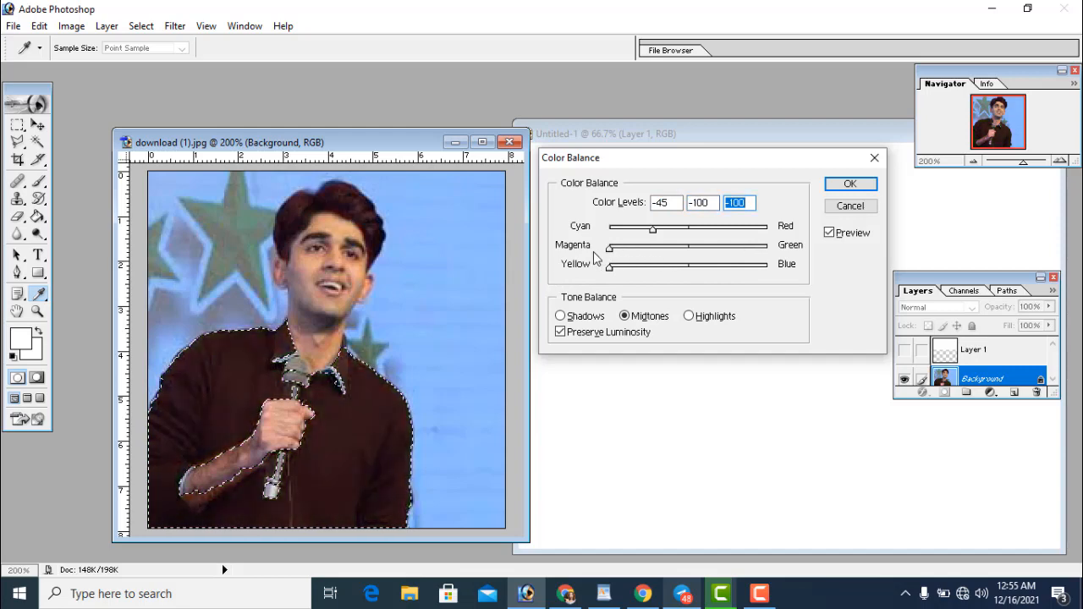
drag(652, 229, 732, 245)
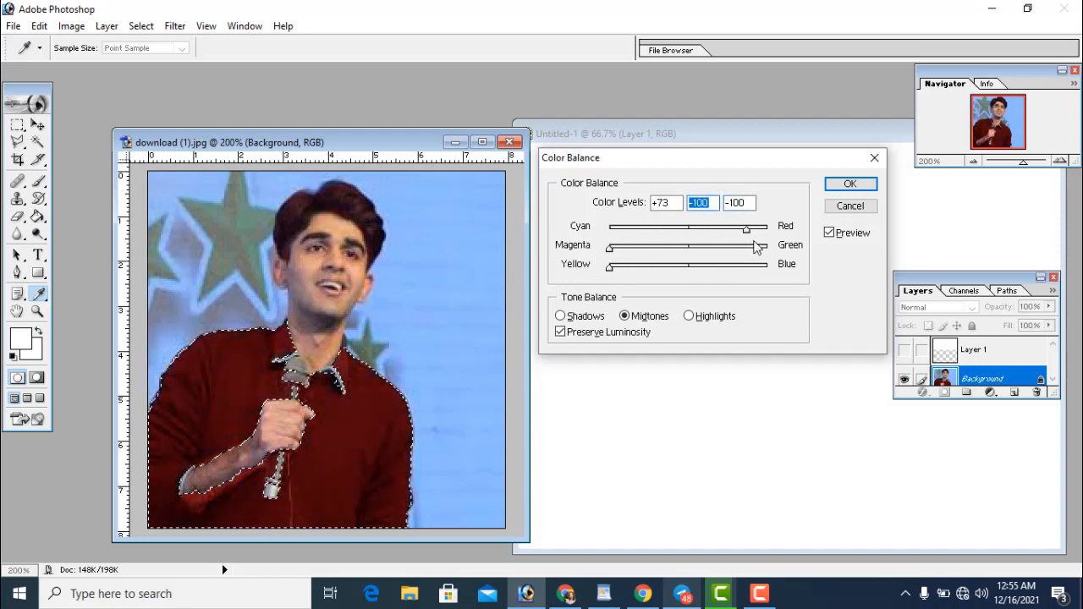
drag(613, 268, 664, 277)
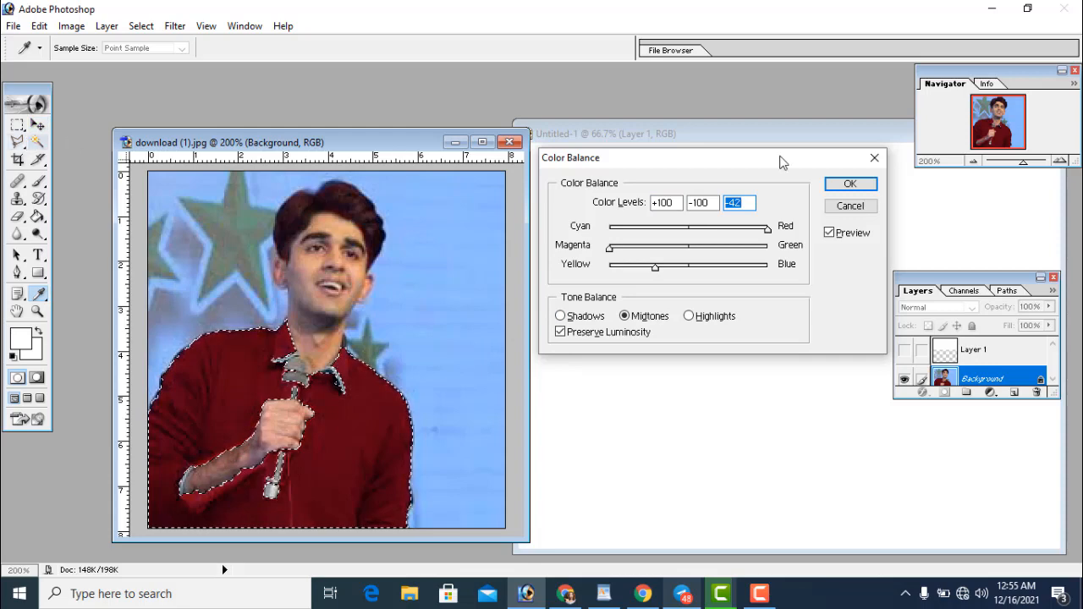
click(850, 205)
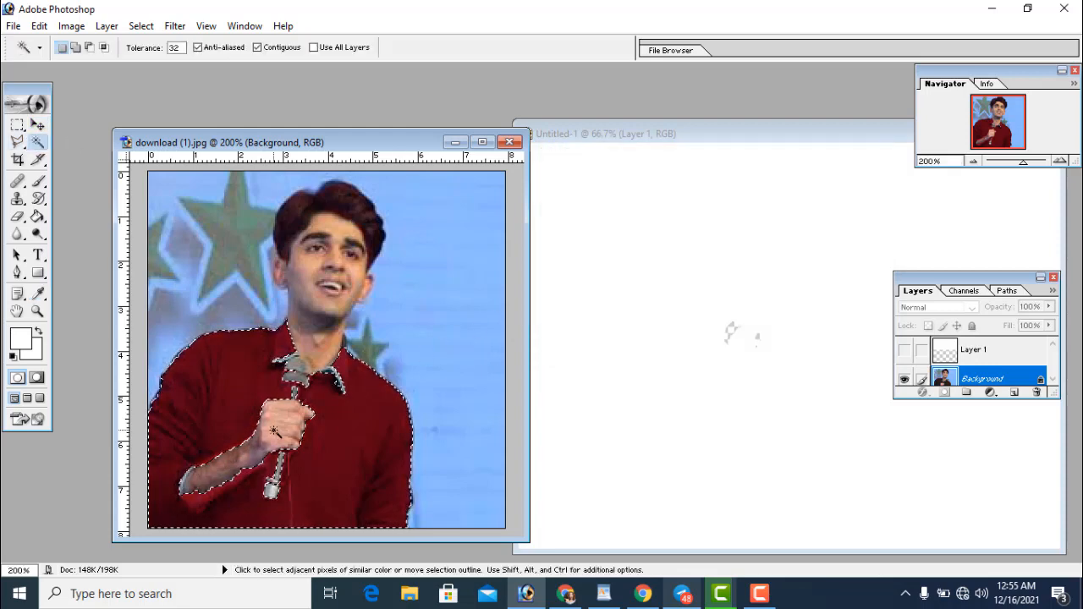
Subtract the forearm and cuff area from the sweater selection with the Polygonal Lasso.
click(18, 142)
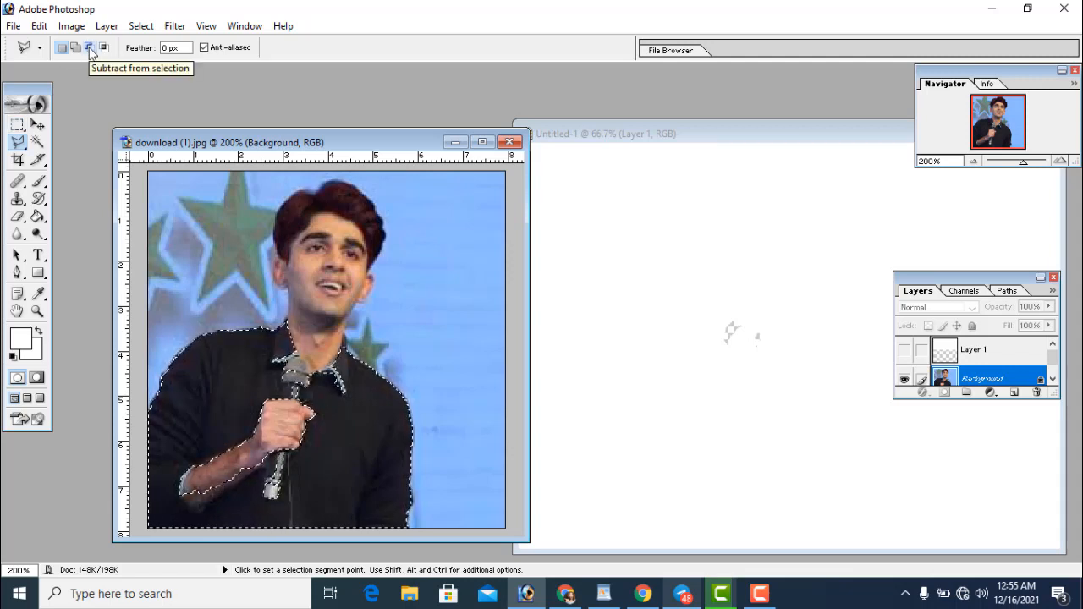
click(90, 48)
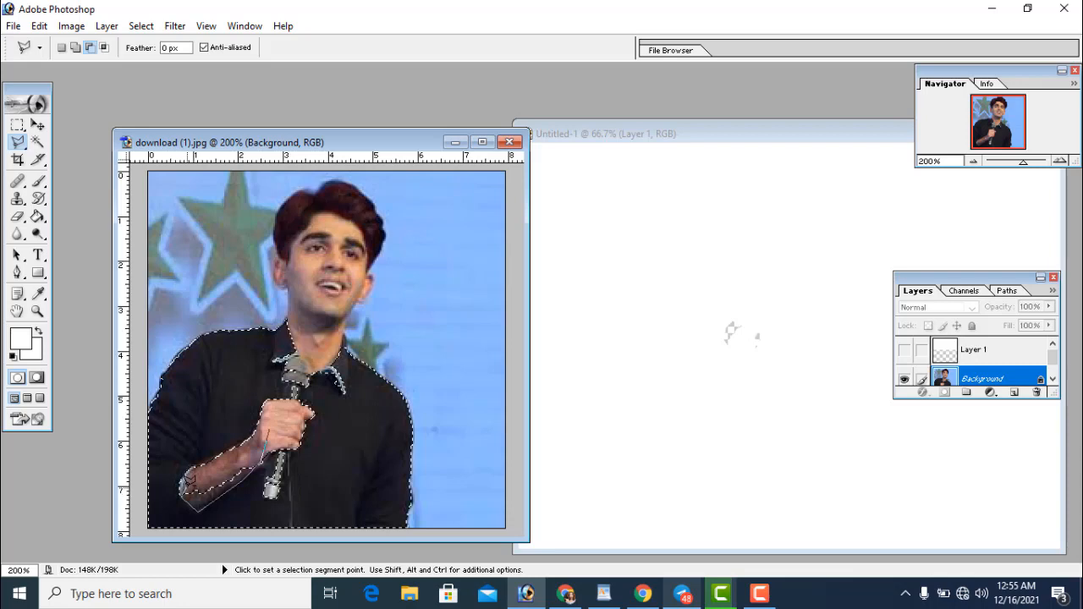
click(267, 431)
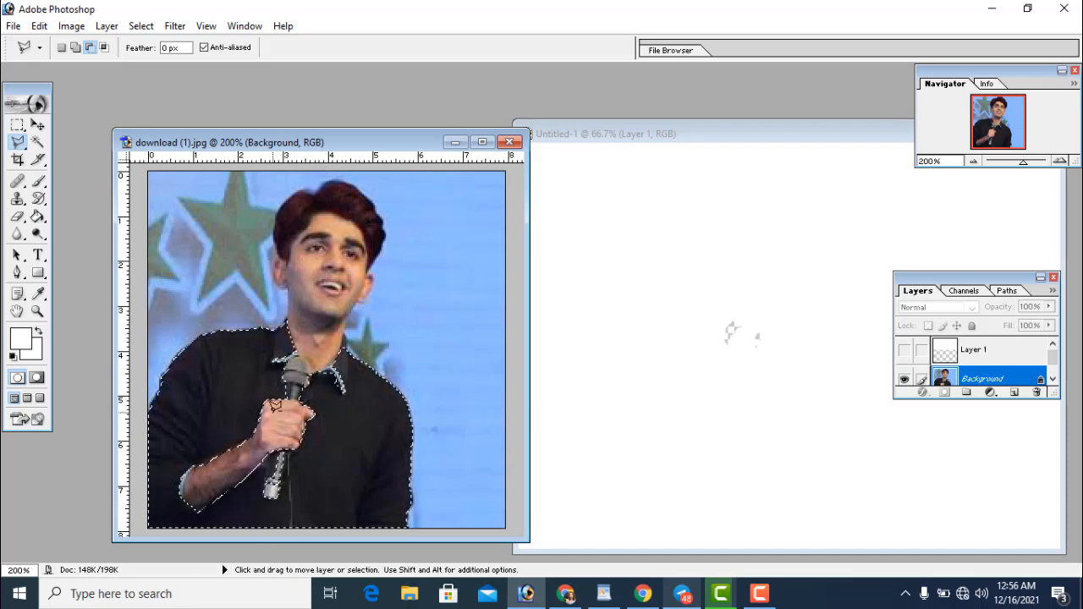
Recolour the selected sweater purple with Color Balance levels of 0, -100 and +56, and deselect it.
key(i)
key(ctrl+b)
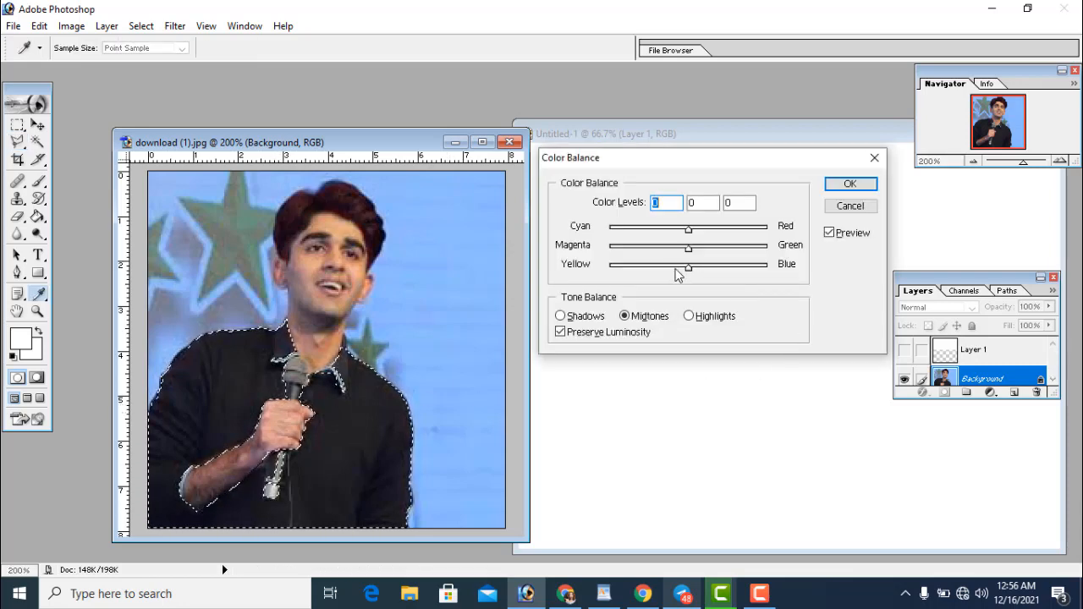
drag(689, 268, 620, 271)
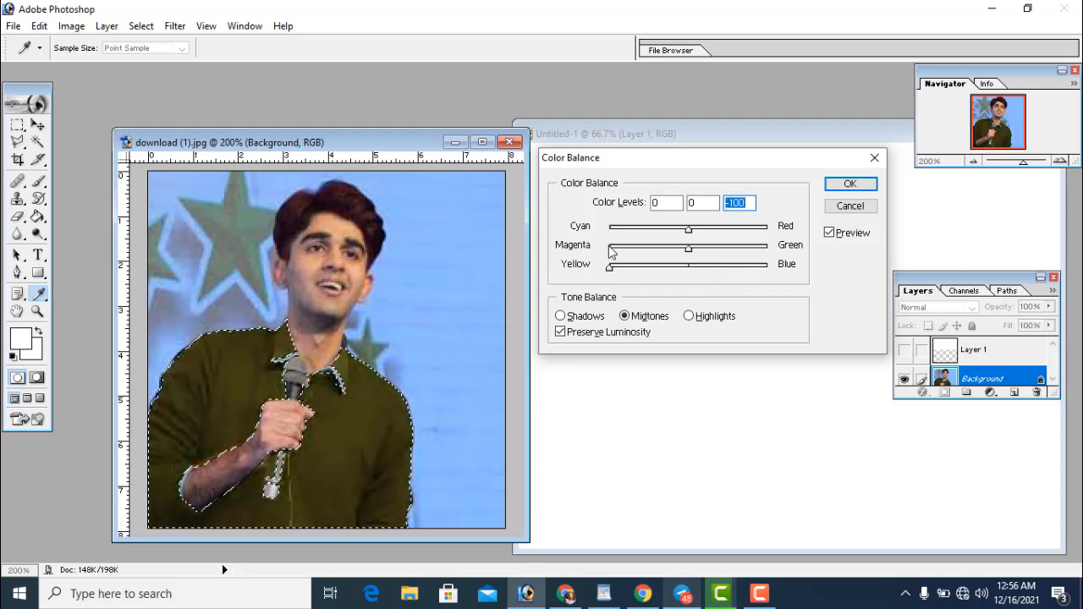
click(609, 247)
drag(638, 268, 686, 272)
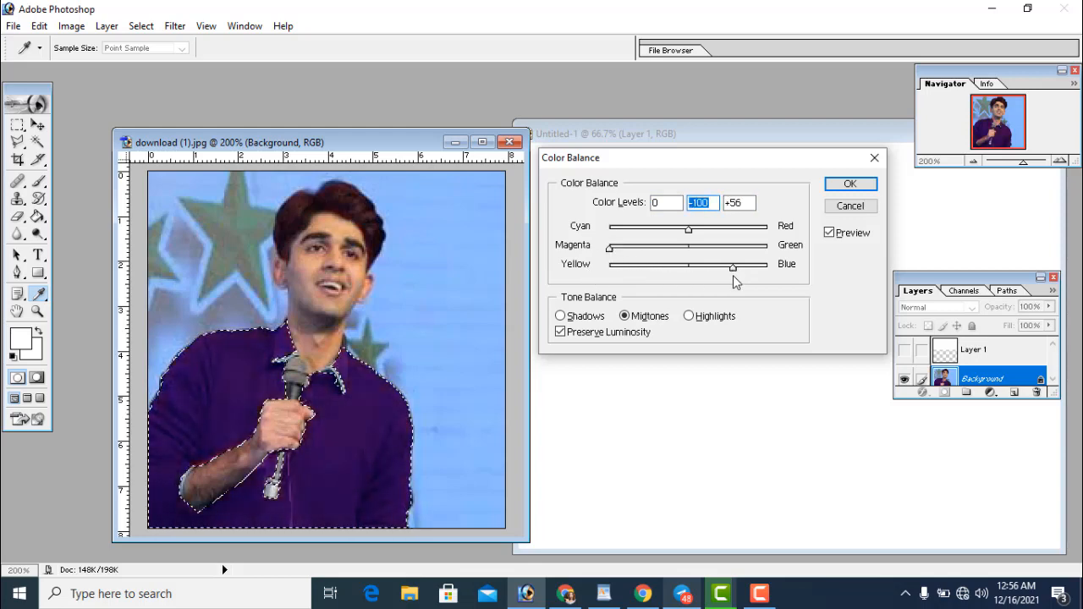
click(850, 185)
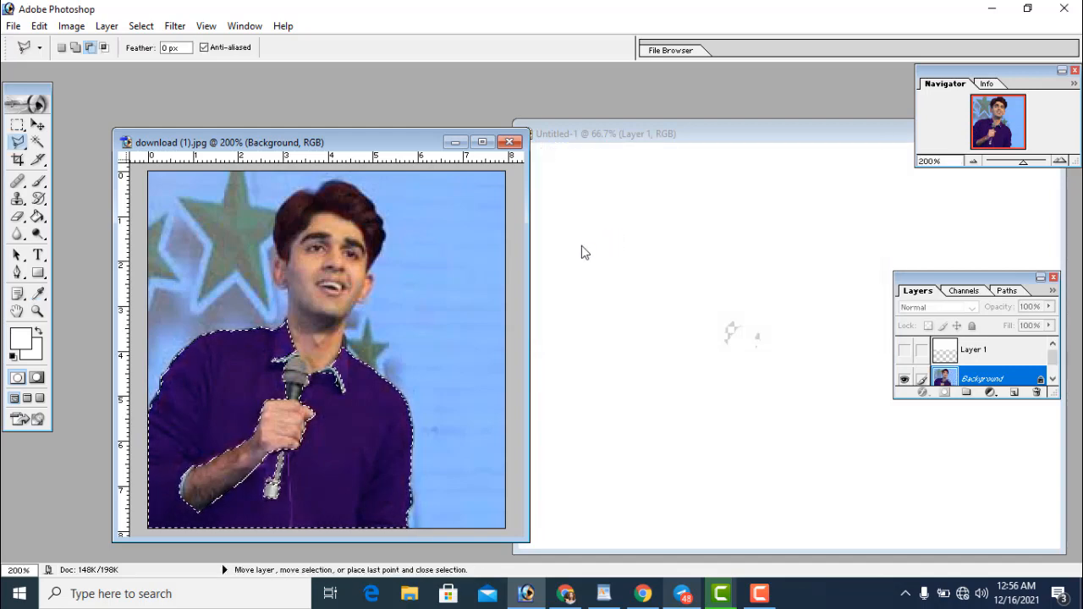
key(ctrl+d)
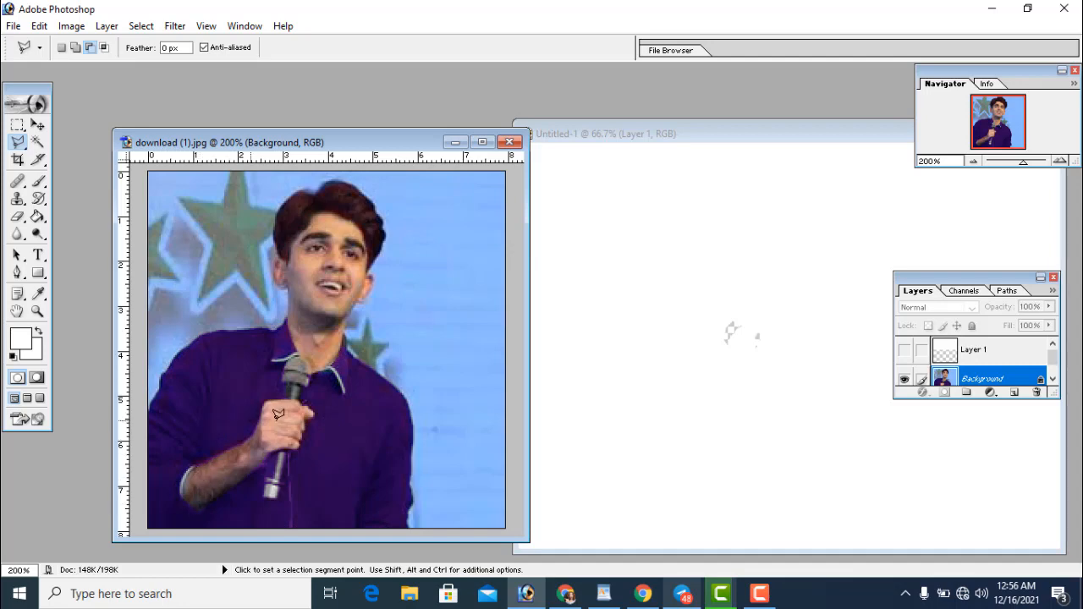
click(760, 594)
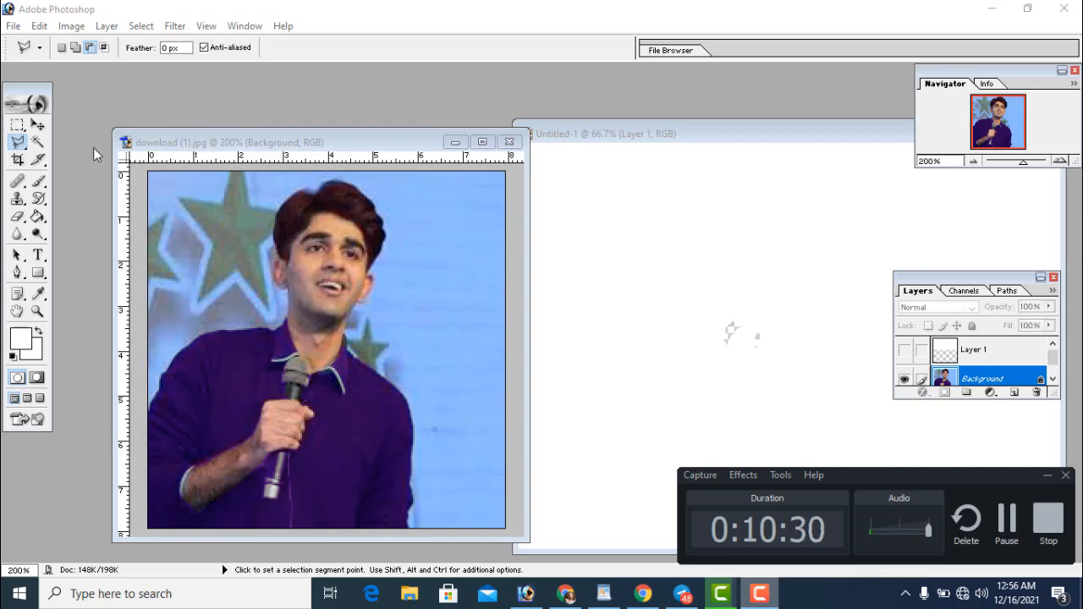
click(13, 28)
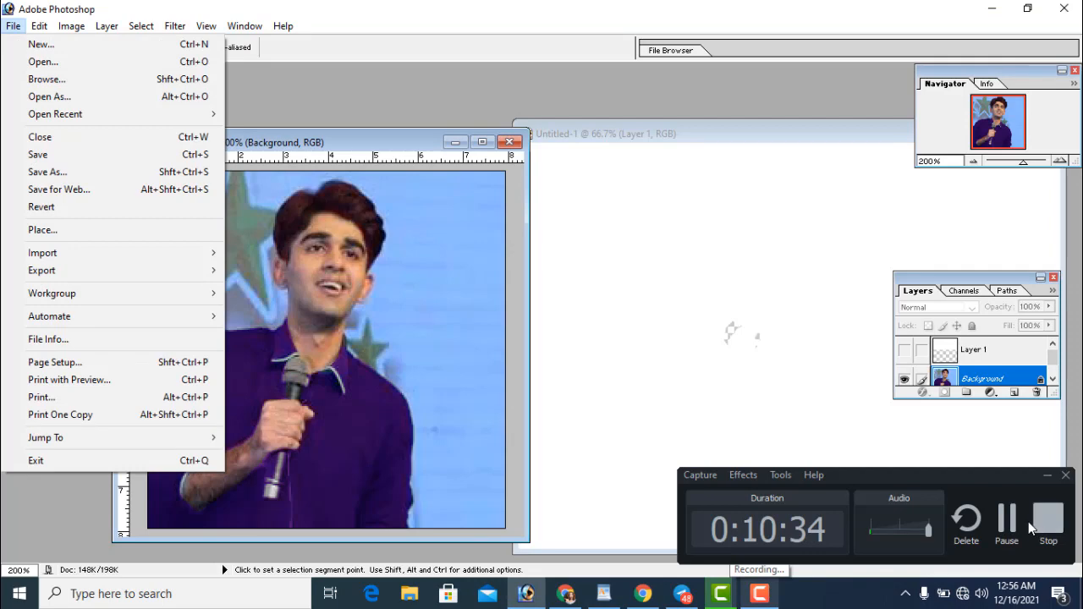
Switch to Telegram, search the chats for "mrwip" and open the Mrwip channel.
click(684, 594)
click(408, 72)
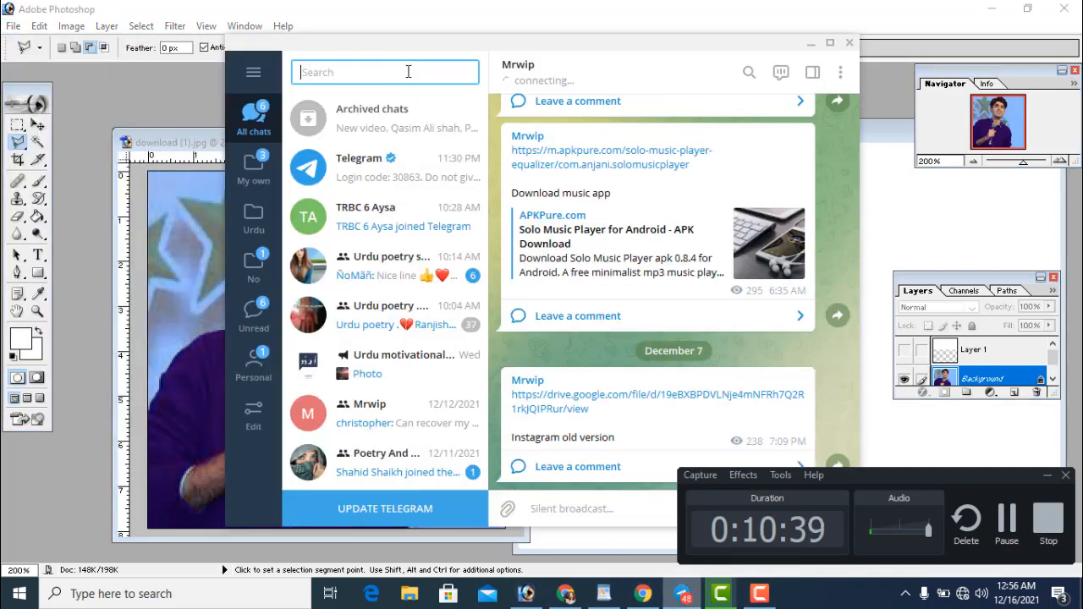
text(mrwip)
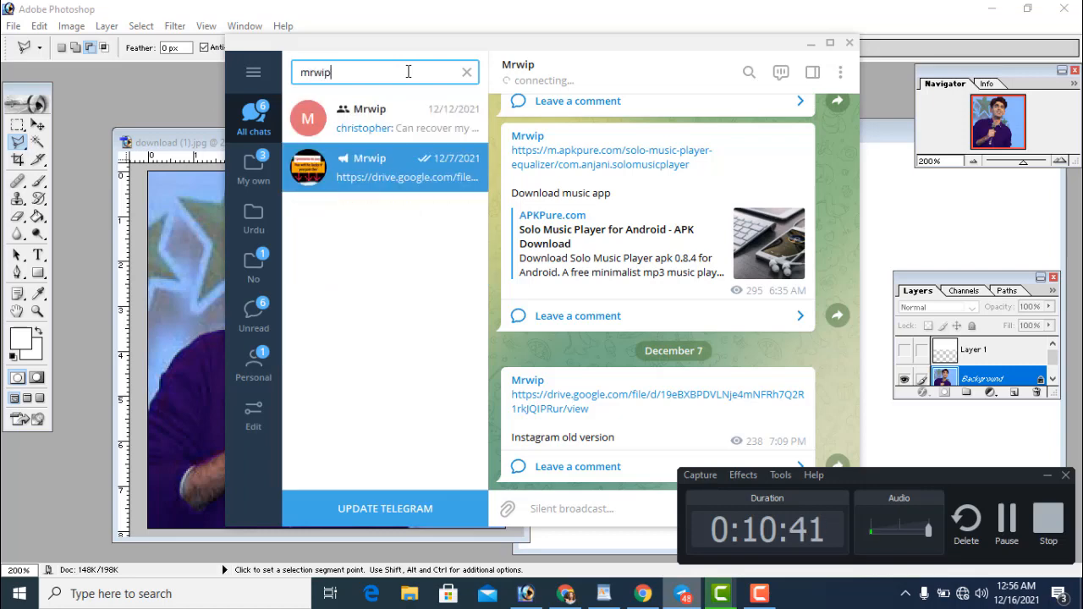
click(385, 161)
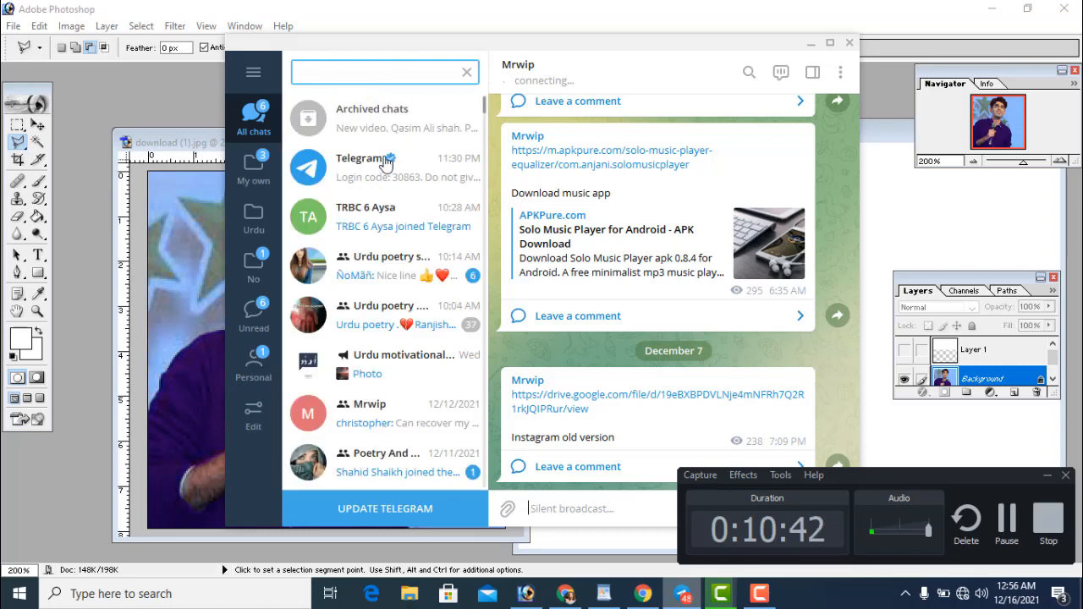